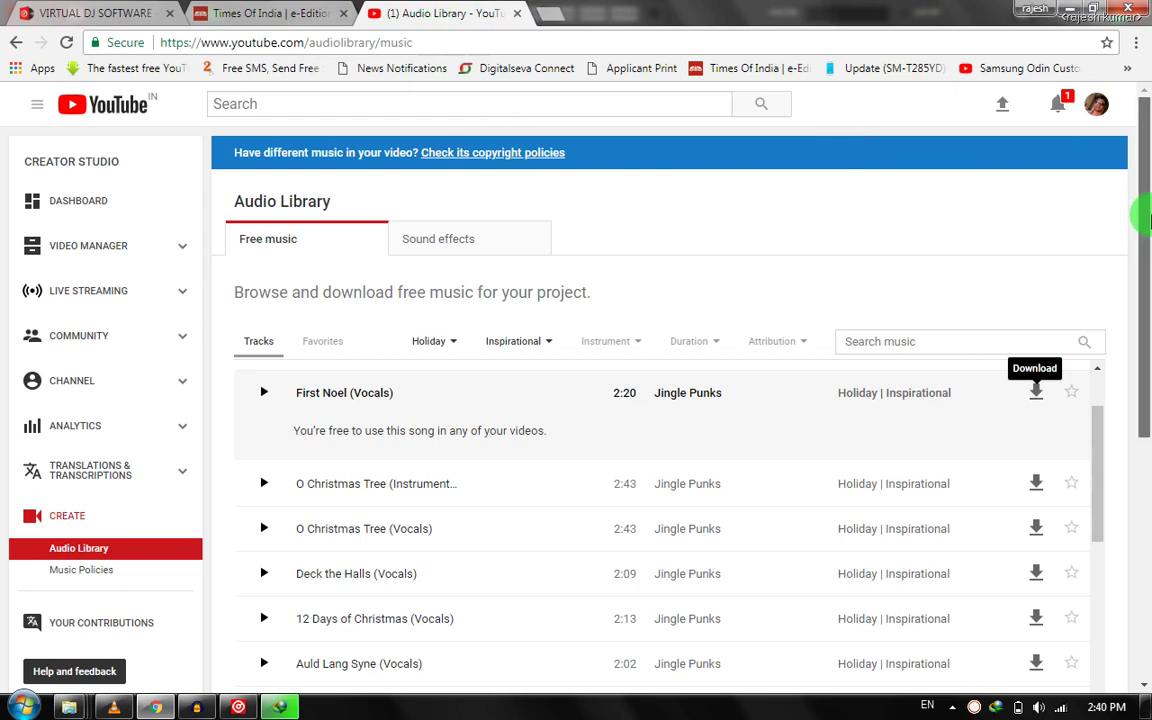
pyautogui.scroll(-2, 1145, 298)
pyautogui.moveTo(1145, 298); pyautogui.dragTo(1144, 257)
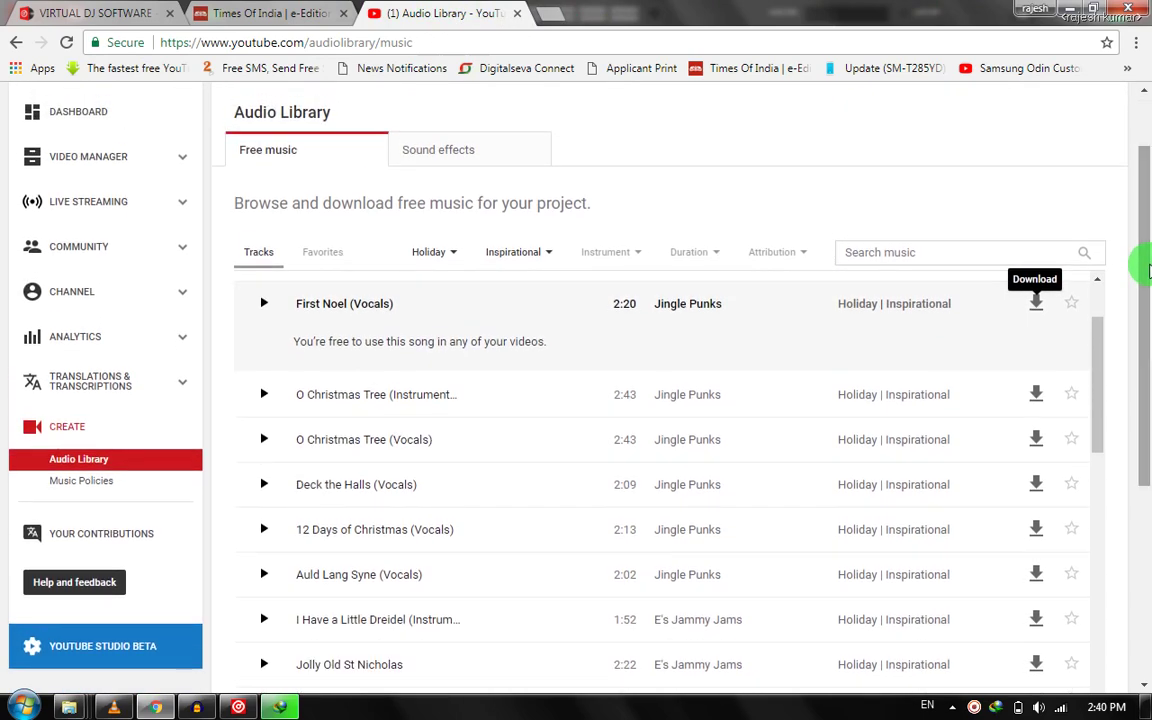
pyautogui.click(1072, 8)
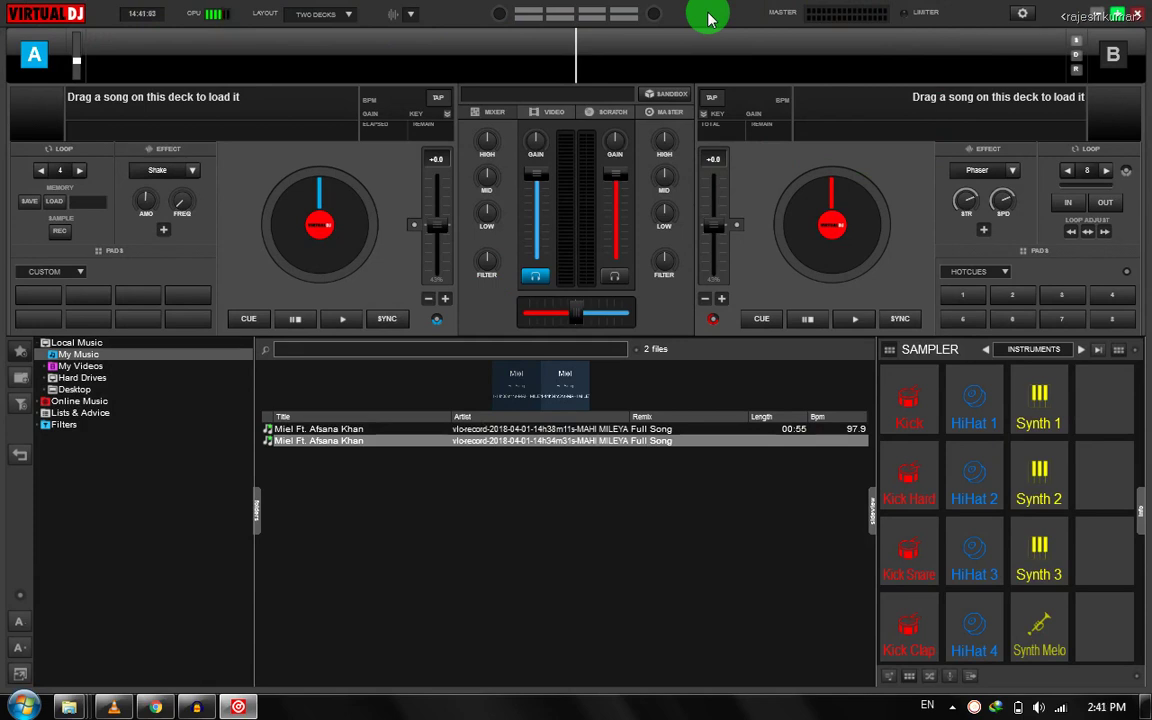
pyautogui.click(1098, 16)
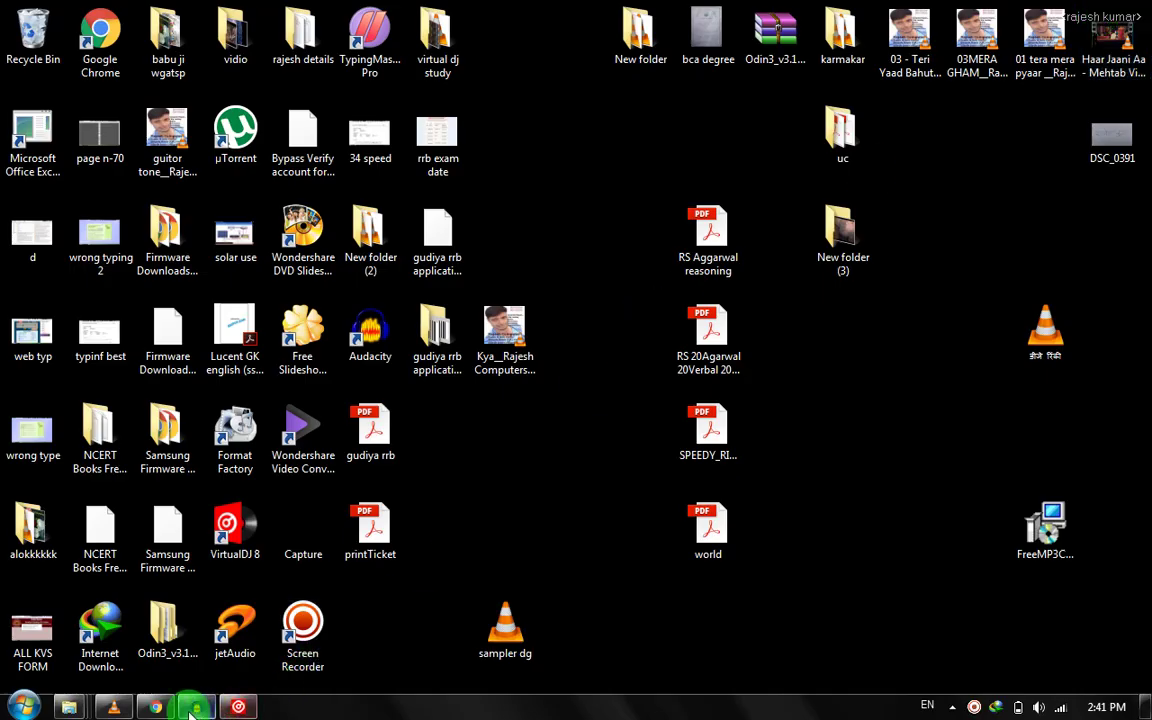
# Switch to Chrome, open the download page of the VirtualDJ website and look through it
pyautogui.click(157, 707)
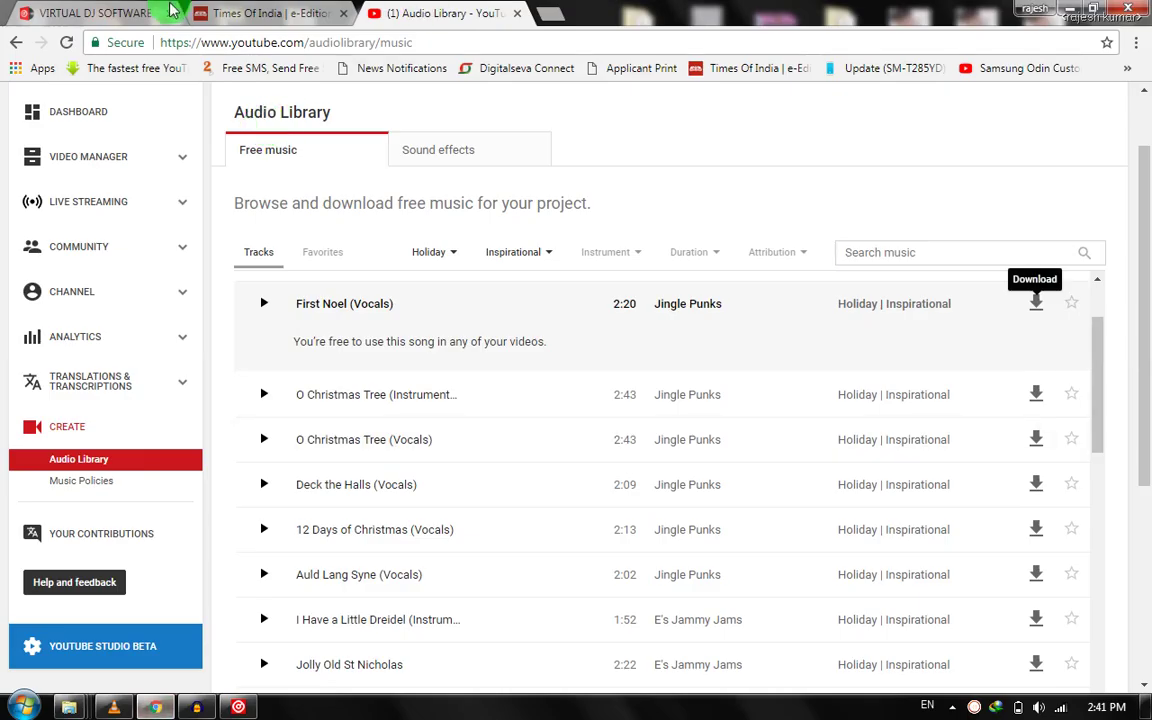
pyautogui.click(143, 12)
pyautogui.moveTo(395, 115)
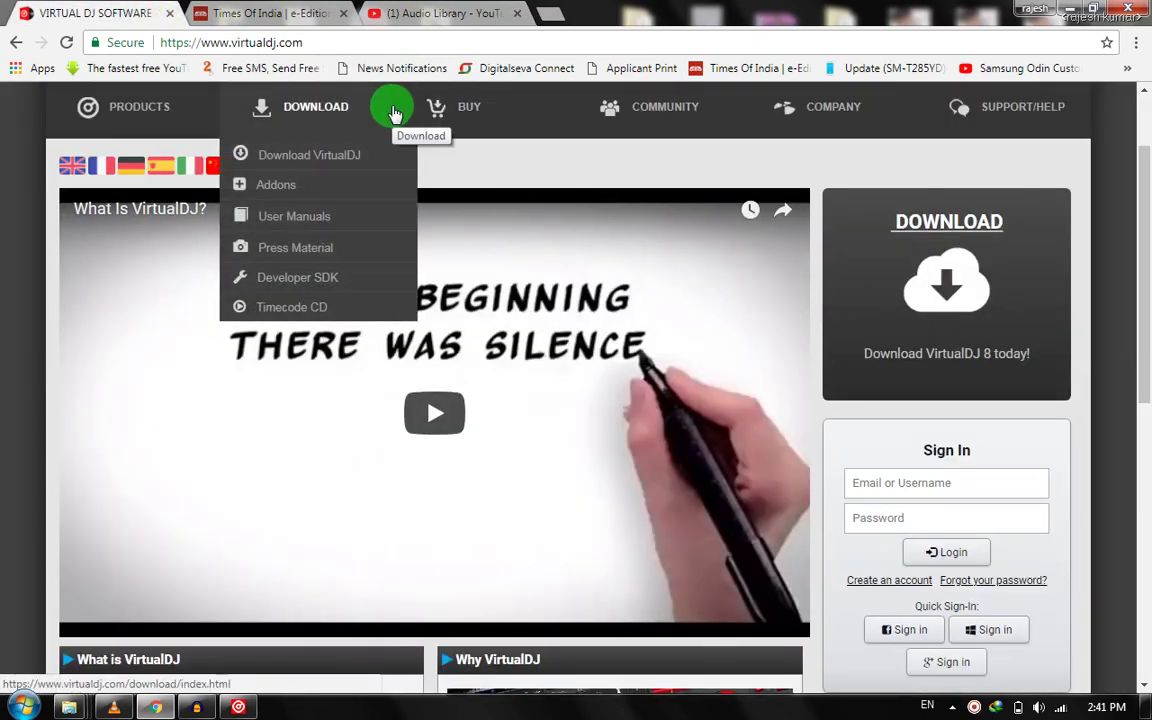
pyautogui.moveTo(304, 43); pyautogui.dragTo(201, 43)
pyautogui.click(316, 41)
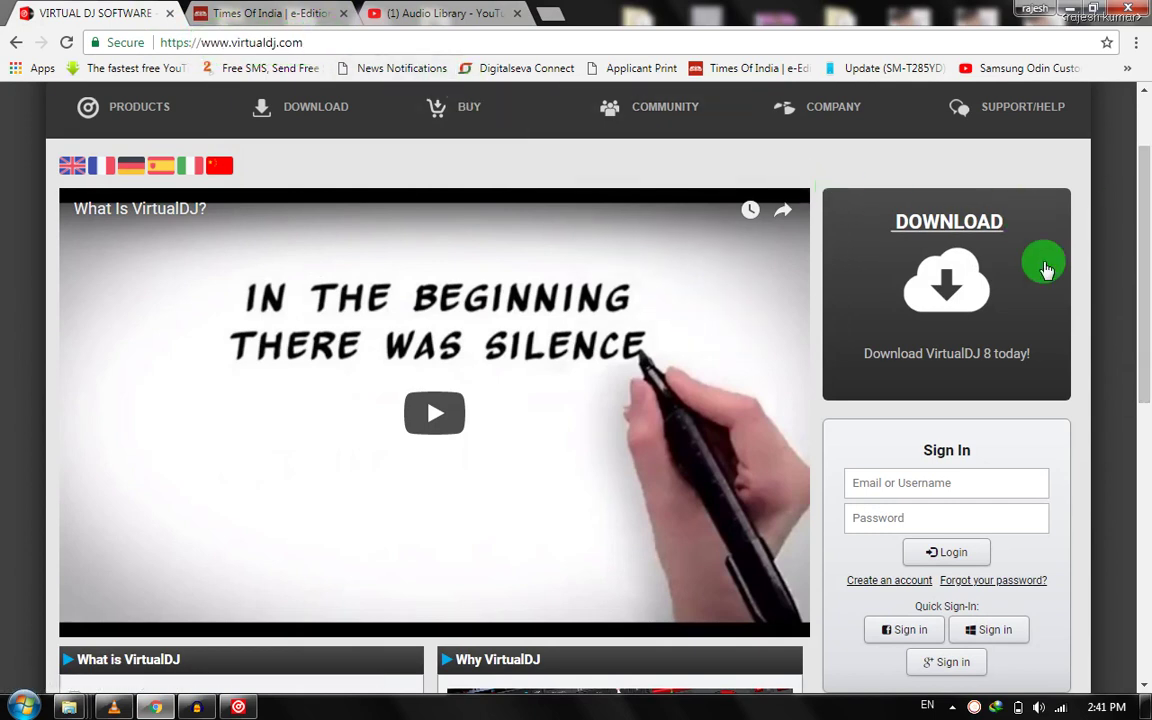
pyautogui.moveTo(283, 101)
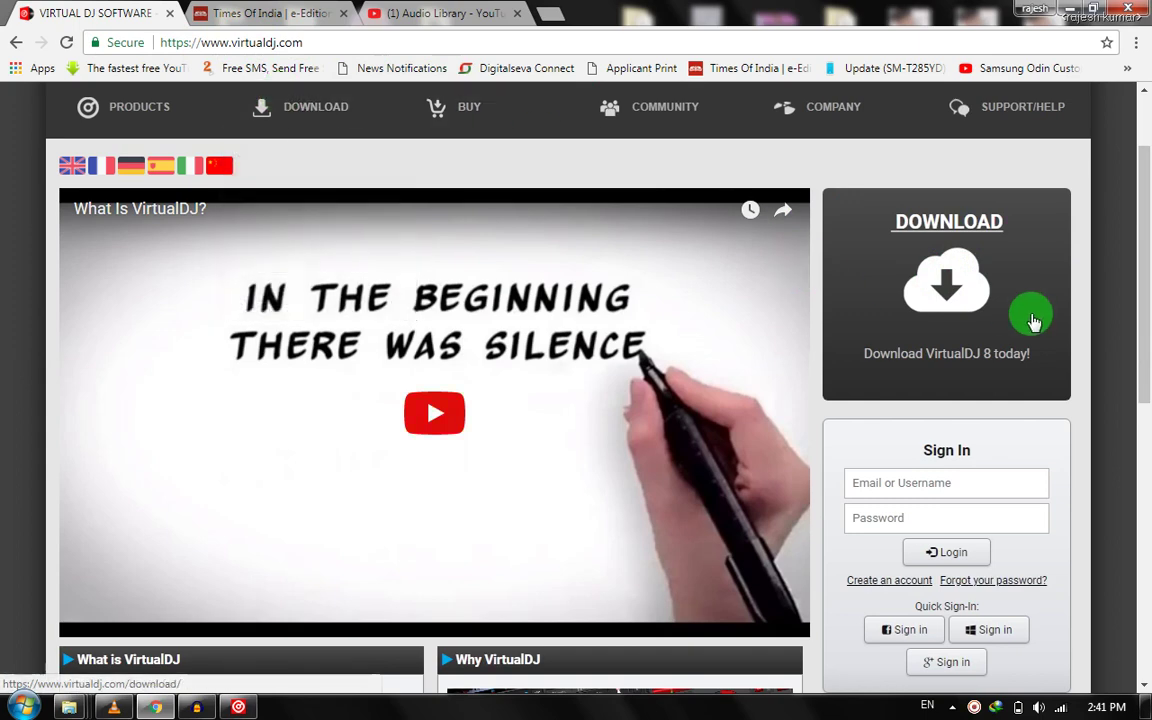
pyautogui.click(953, 303)
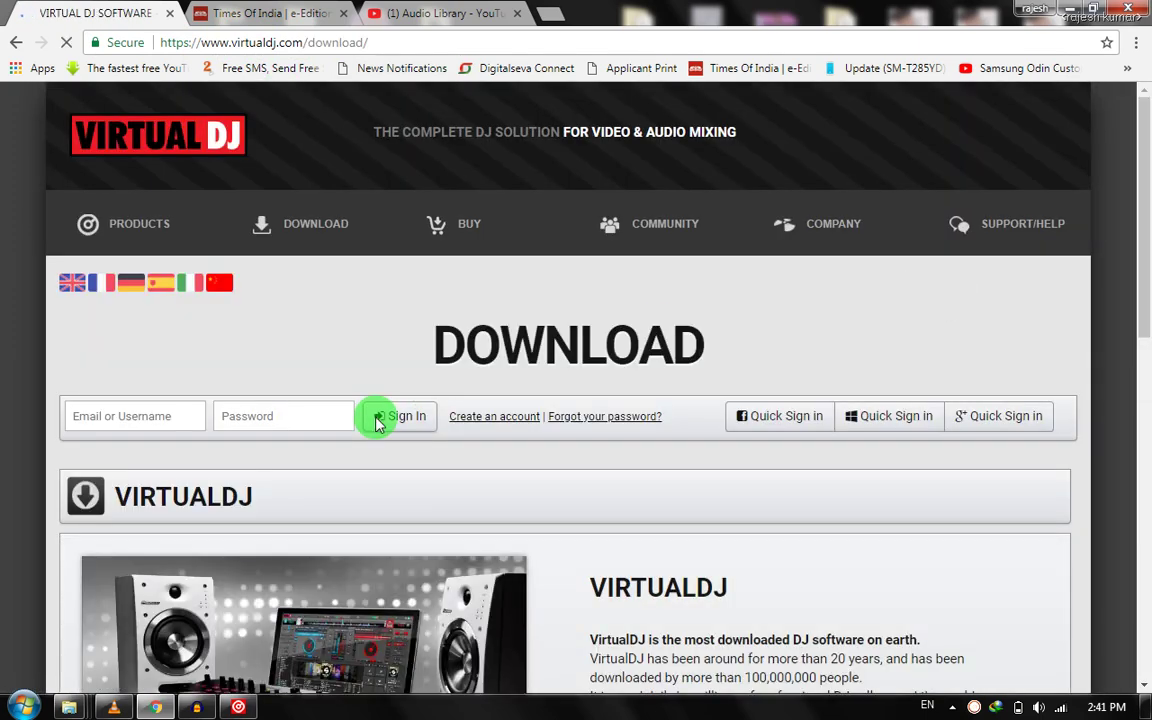
pyautogui.scroll(-1, 1143, 257)
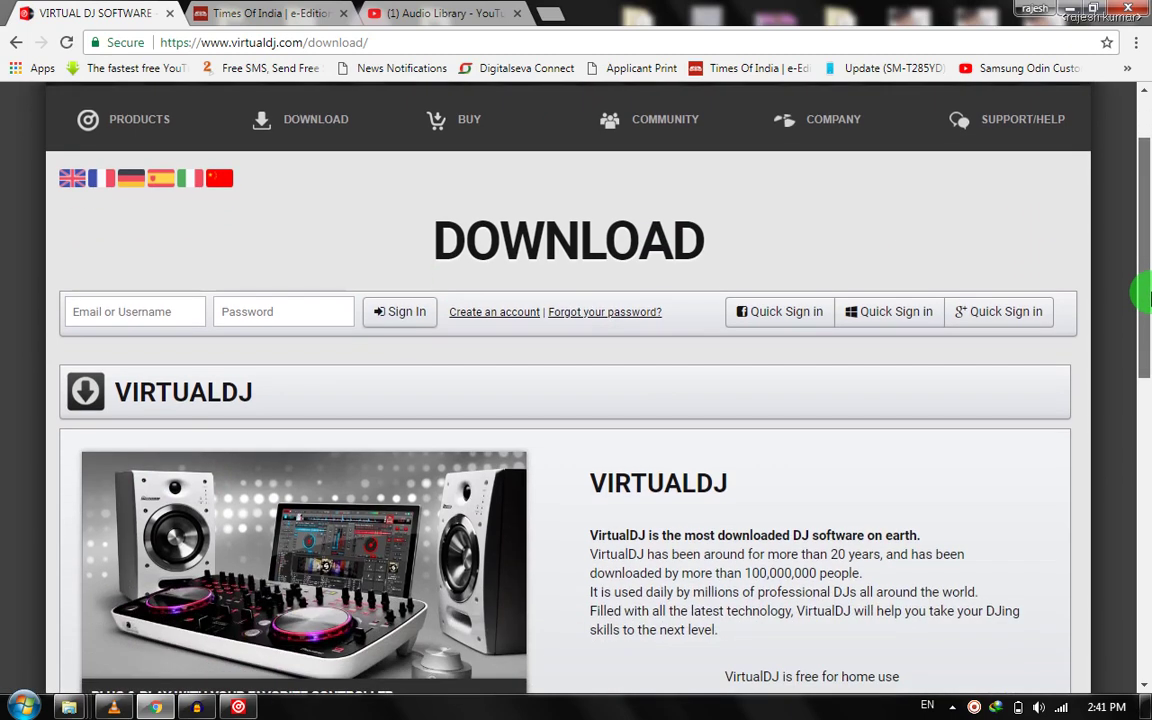
# Close the VirtualDJ website and switch to the VirtualDJ program
pyautogui.click(16, 42)
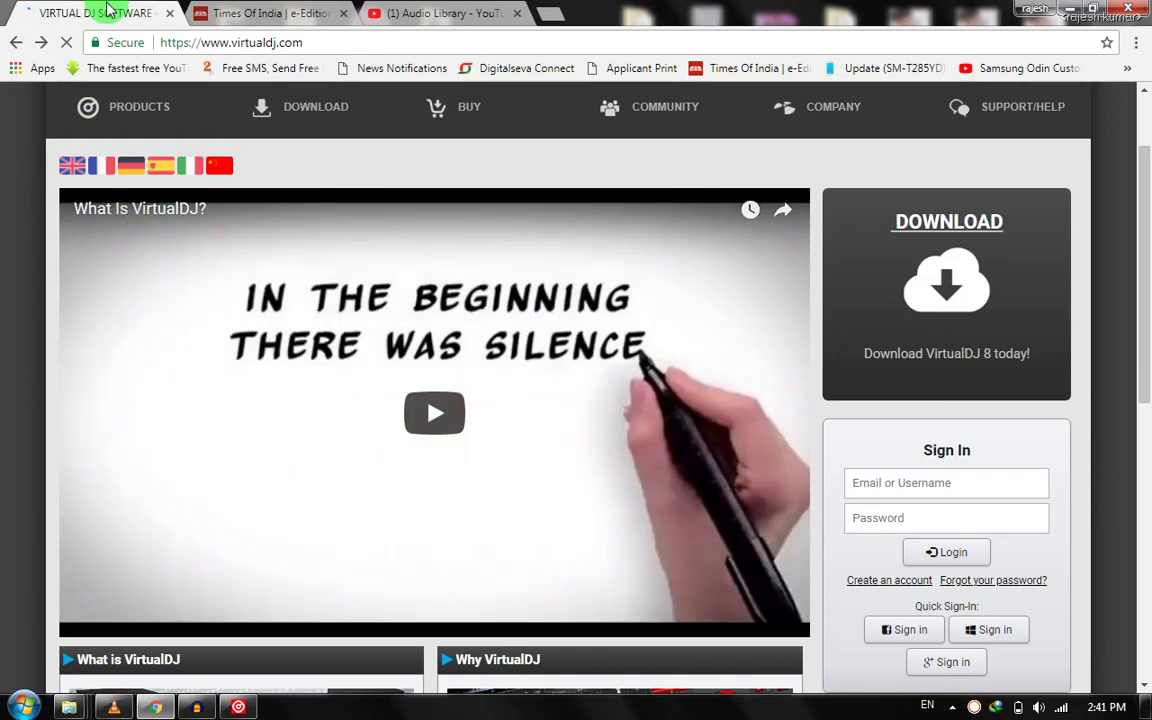
pyautogui.click(168, 13)
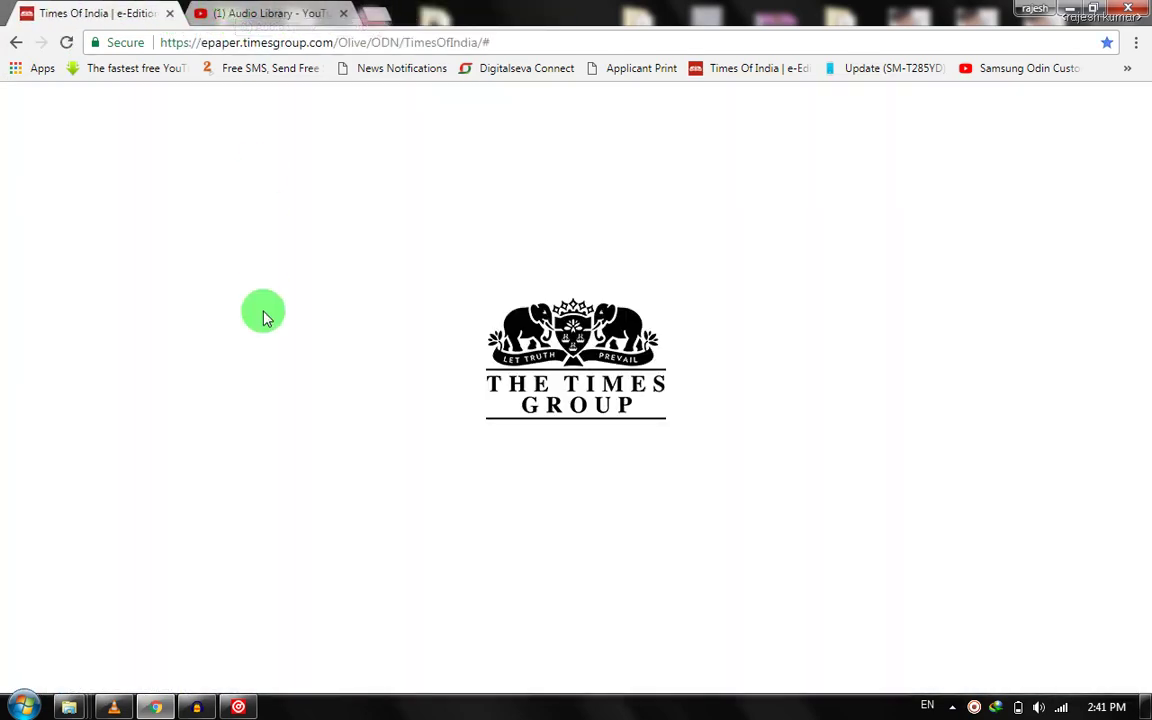
pyautogui.moveTo(157, 705)
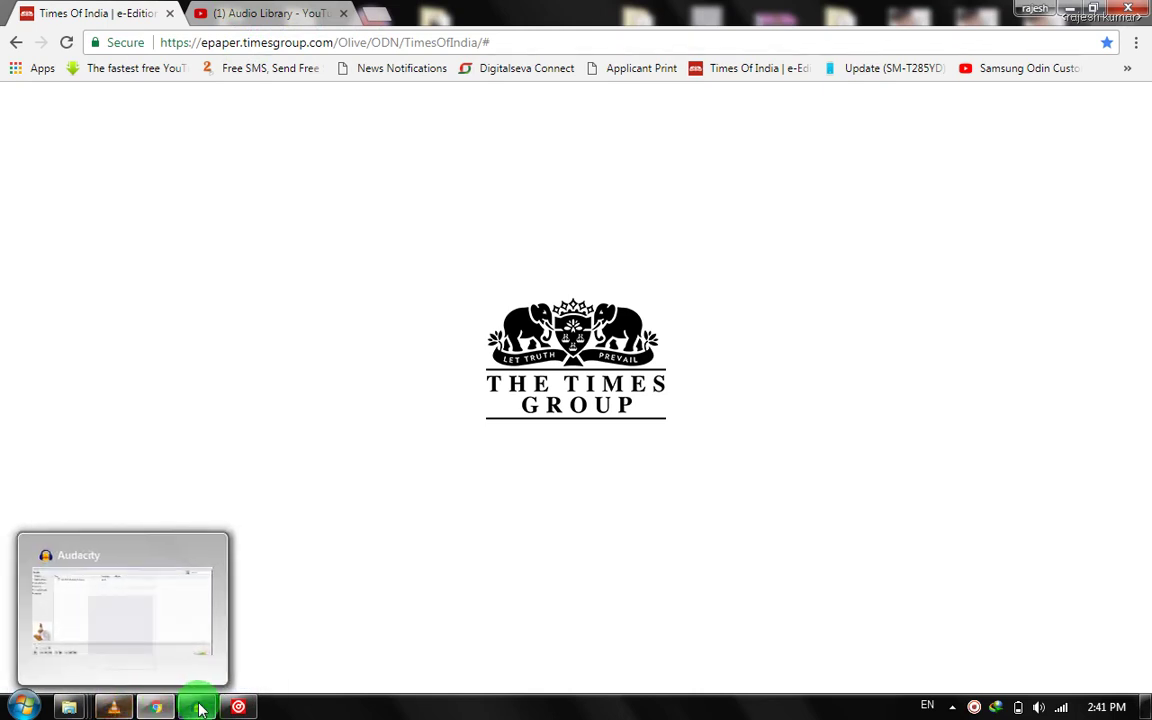
pyautogui.click(237, 707)
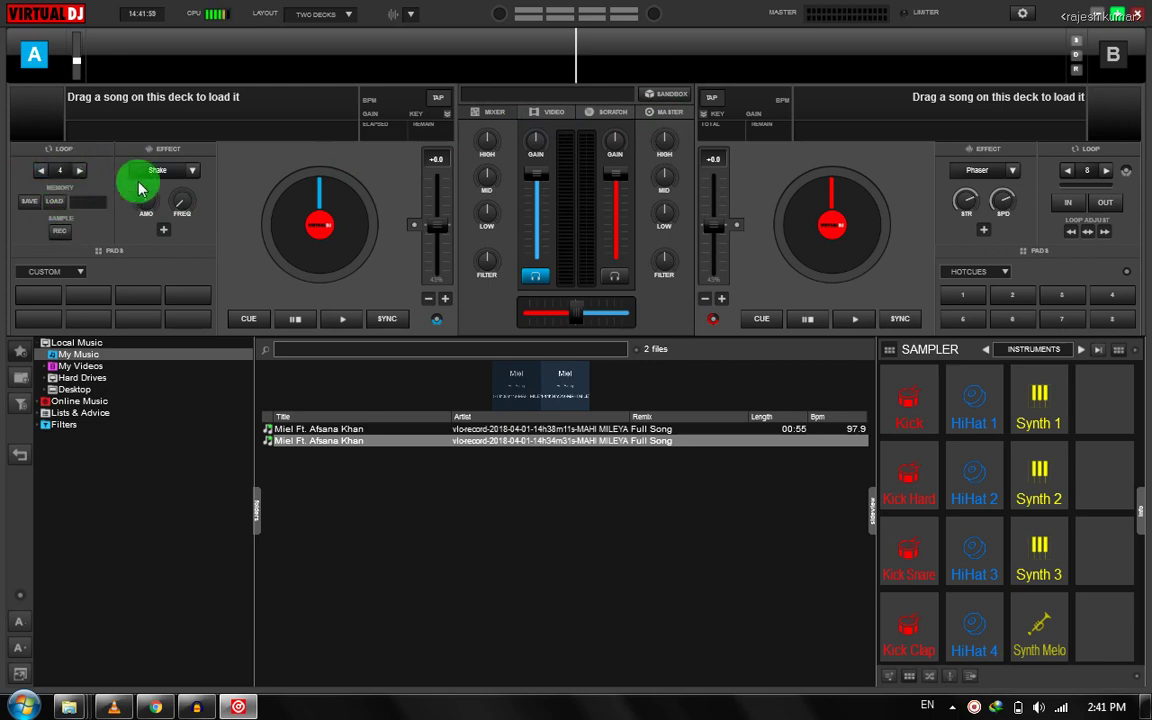
# View the list of video effects available for deck A
pyautogui.click(194, 173)
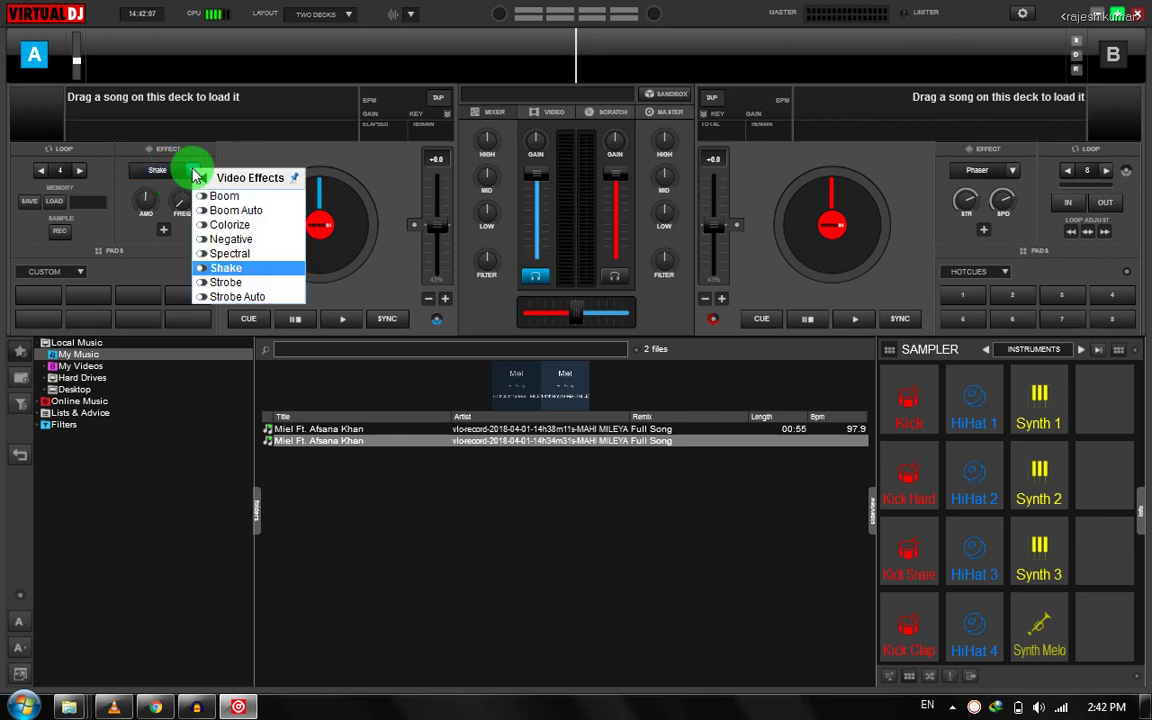
pyautogui.click(231, 163)
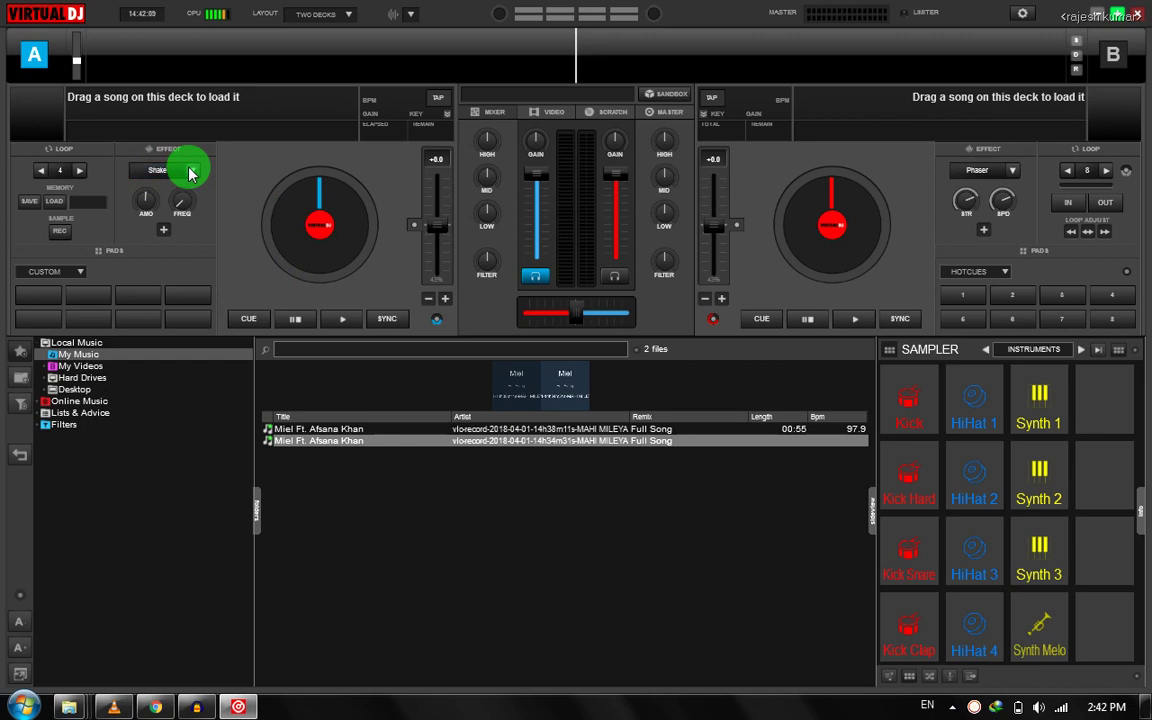
pyautogui.click(190, 173)
pyautogui.click(268, 148)
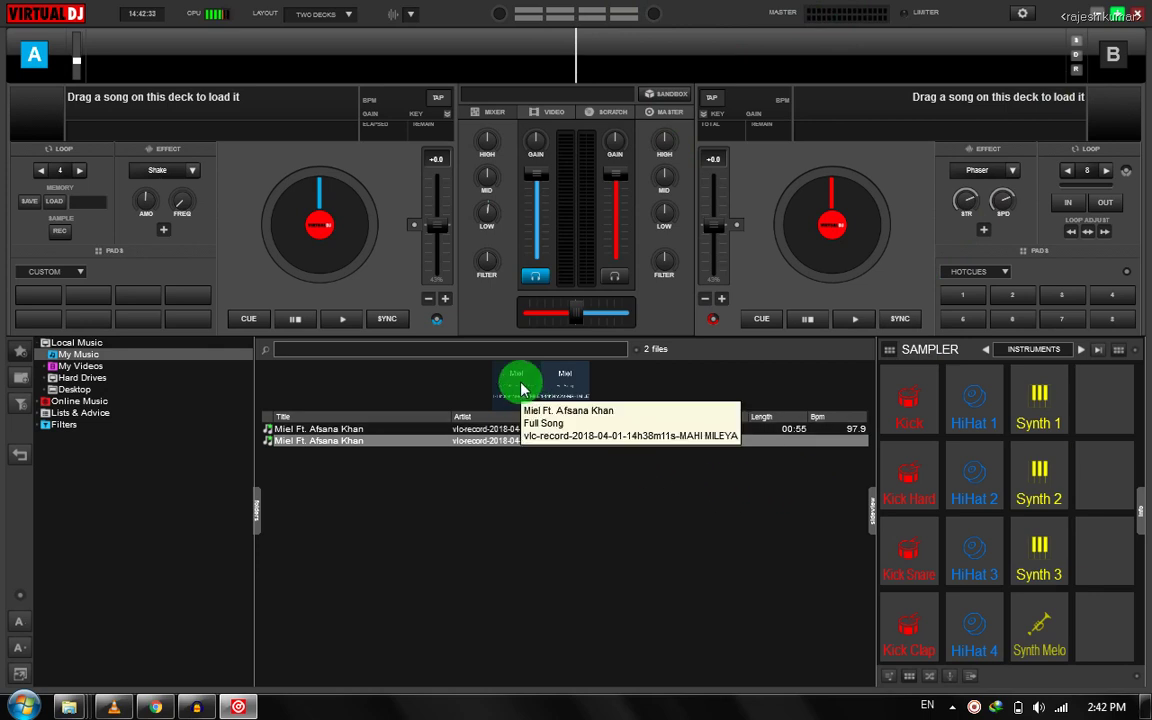
# Browse the local music sources and list the computer's hard drives in the file browser
pyautogui.click(521, 389)
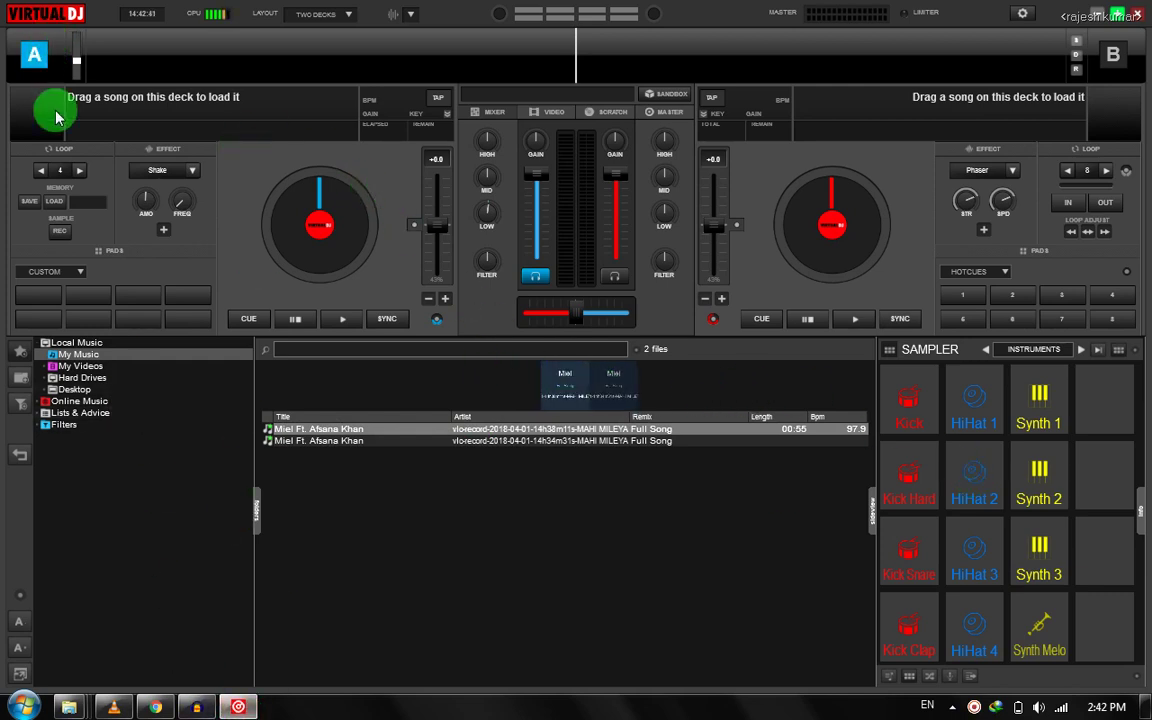
pyautogui.click(72, 344)
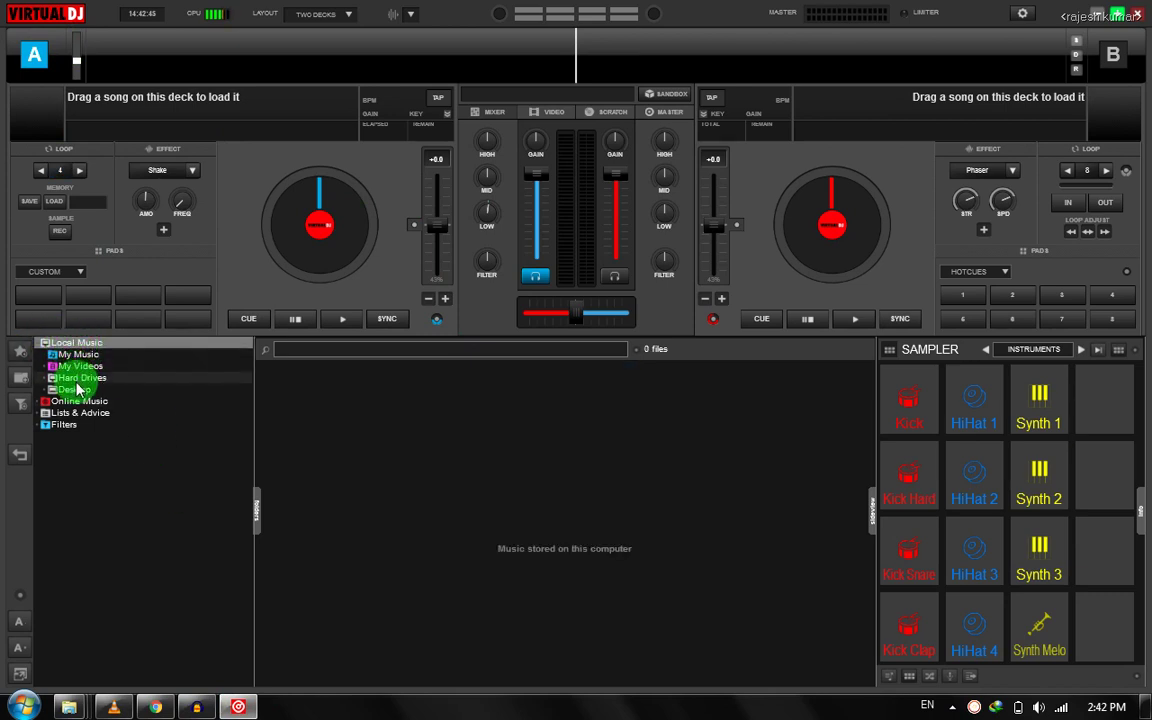
pyautogui.click(80, 378)
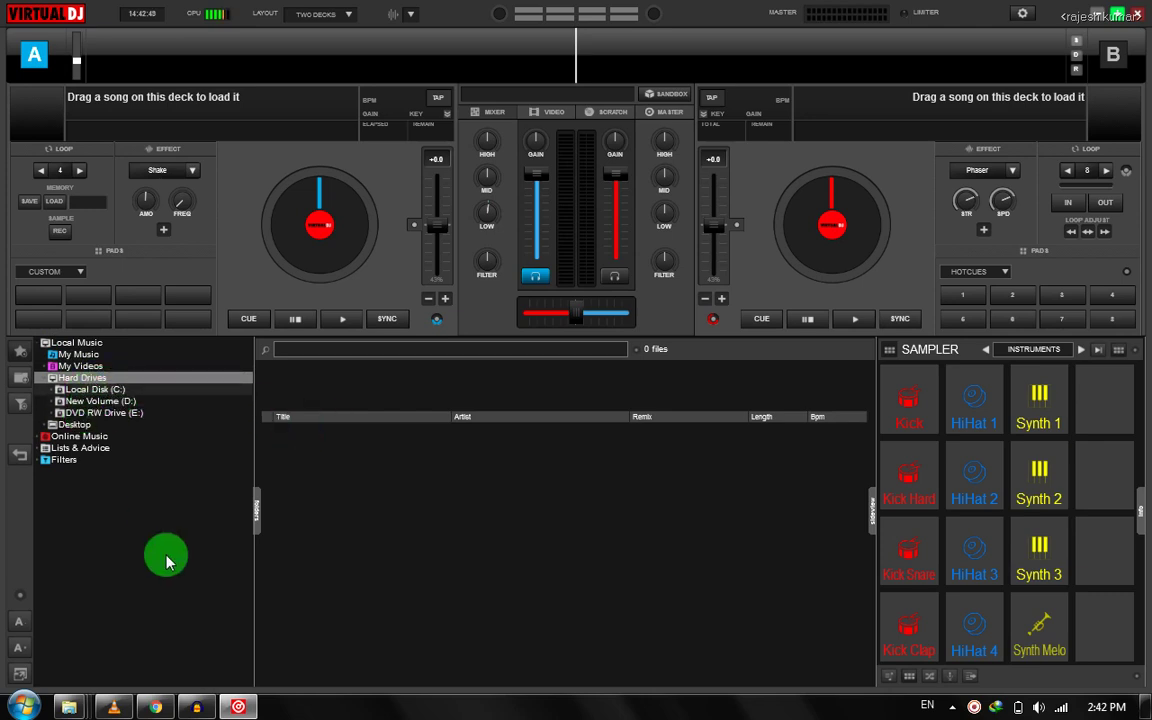
# Load the sampler dg track from the desktop onto deck A
pyautogui.click(197, 707)
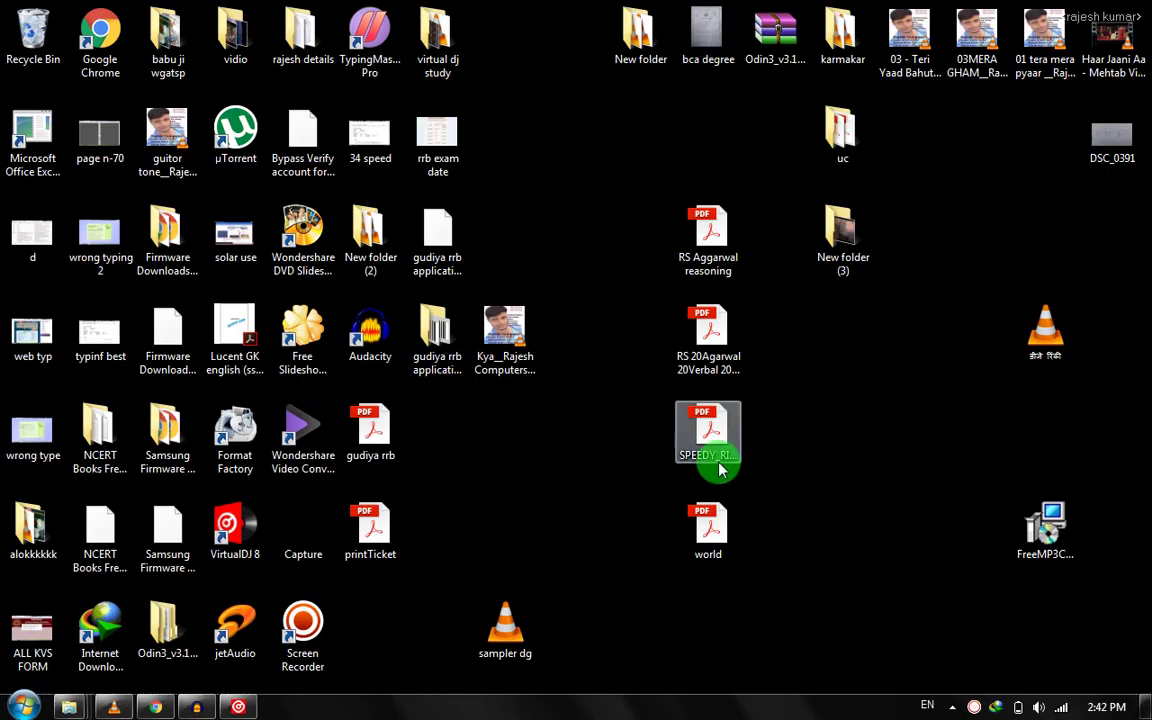
pyautogui.moveTo(508, 643); pyautogui.dragTo(249, 228)
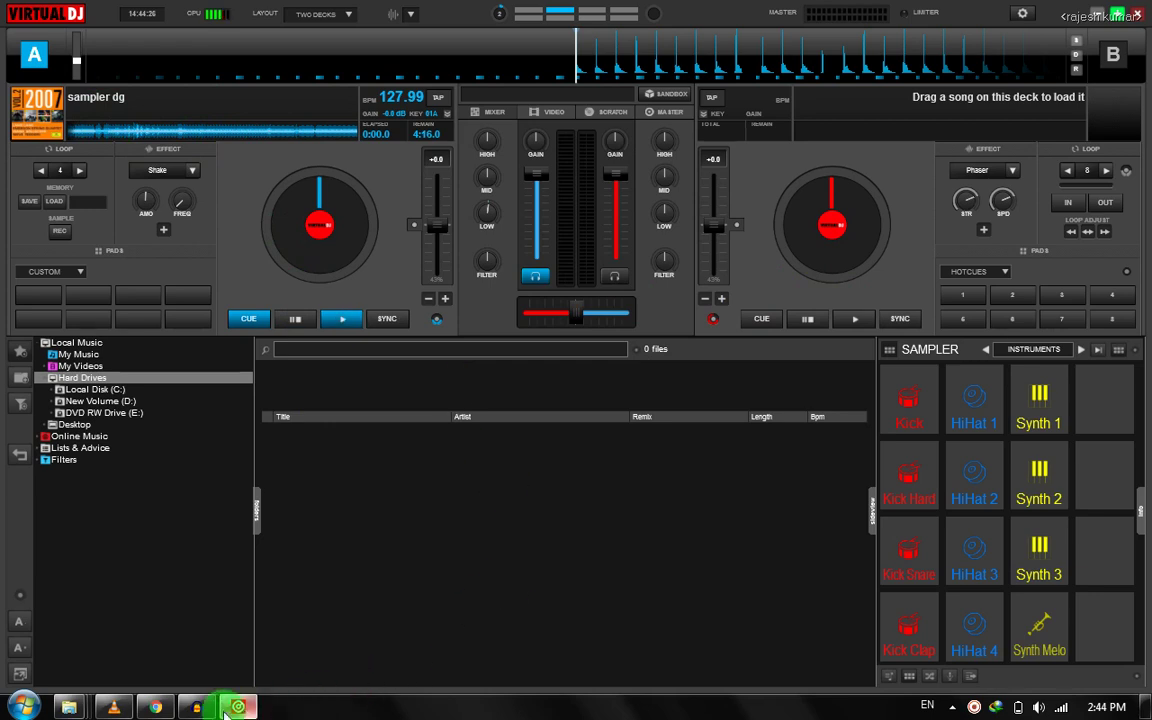
# Load the one-second MP3 clip from the Downloads folder onto deck B and minimize the folder window
pyautogui.moveTo(198, 711)
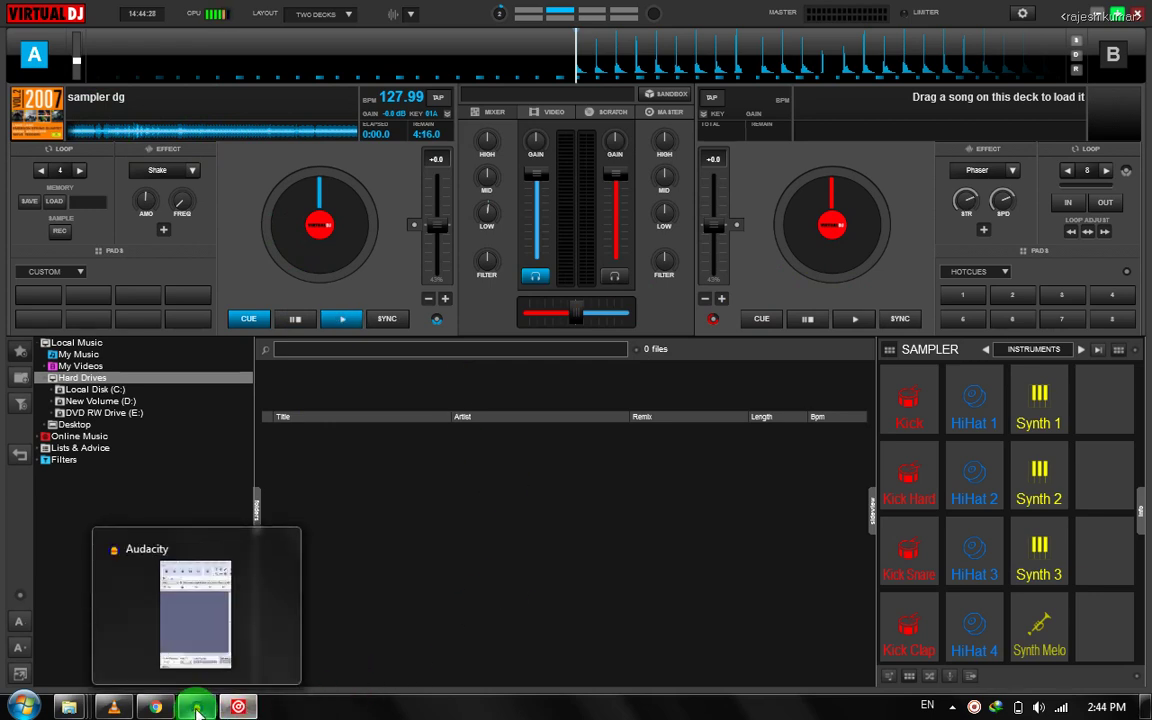
pyautogui.moveTo(90, 710)
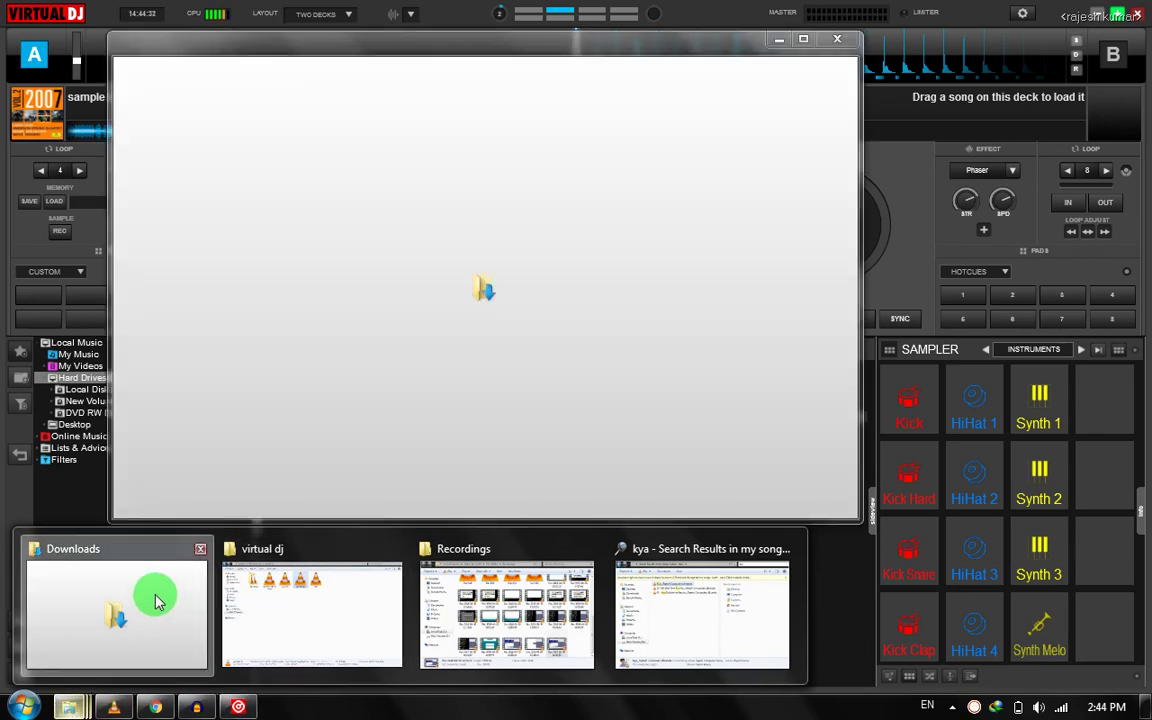
pyautogui.click(155, 600)
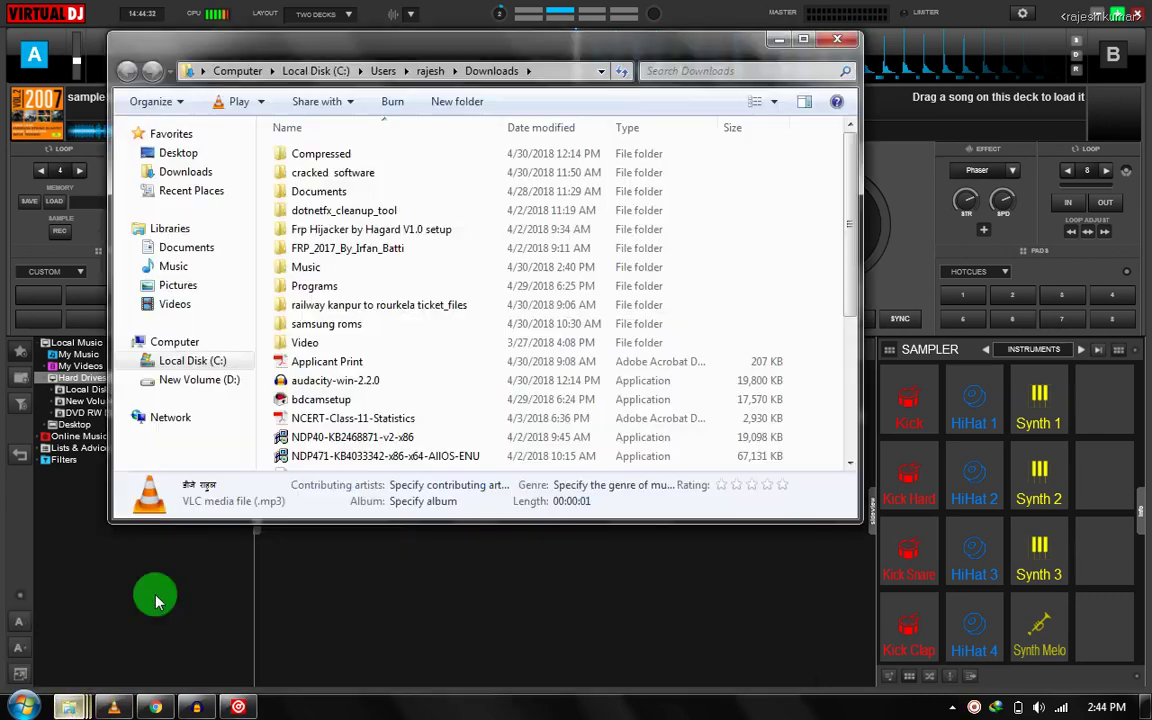
pyautogui.moveTo(848, 278); pyautogui.dragTo(856, 442)
pyautogui.moveTo(322, 451); pyautogui.dragTo(900, 209)
pyautogui.click(779, 39)
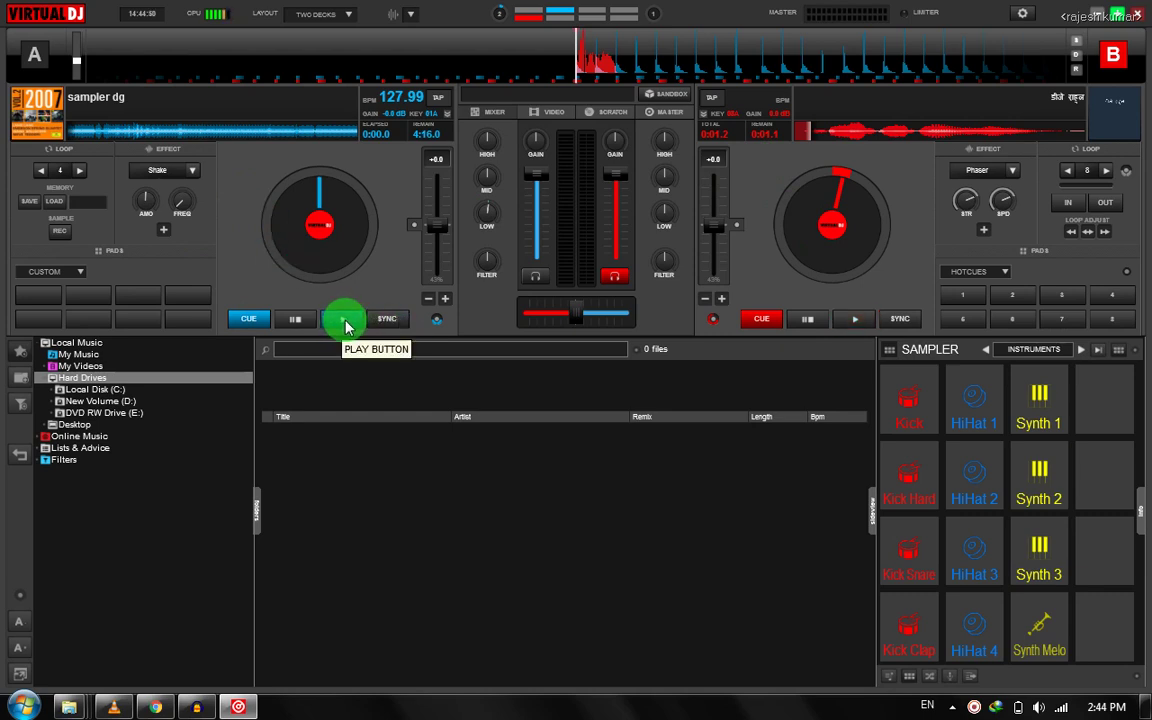
# Show the master controls and start recording the mix
pyautogui.click(438, 320)
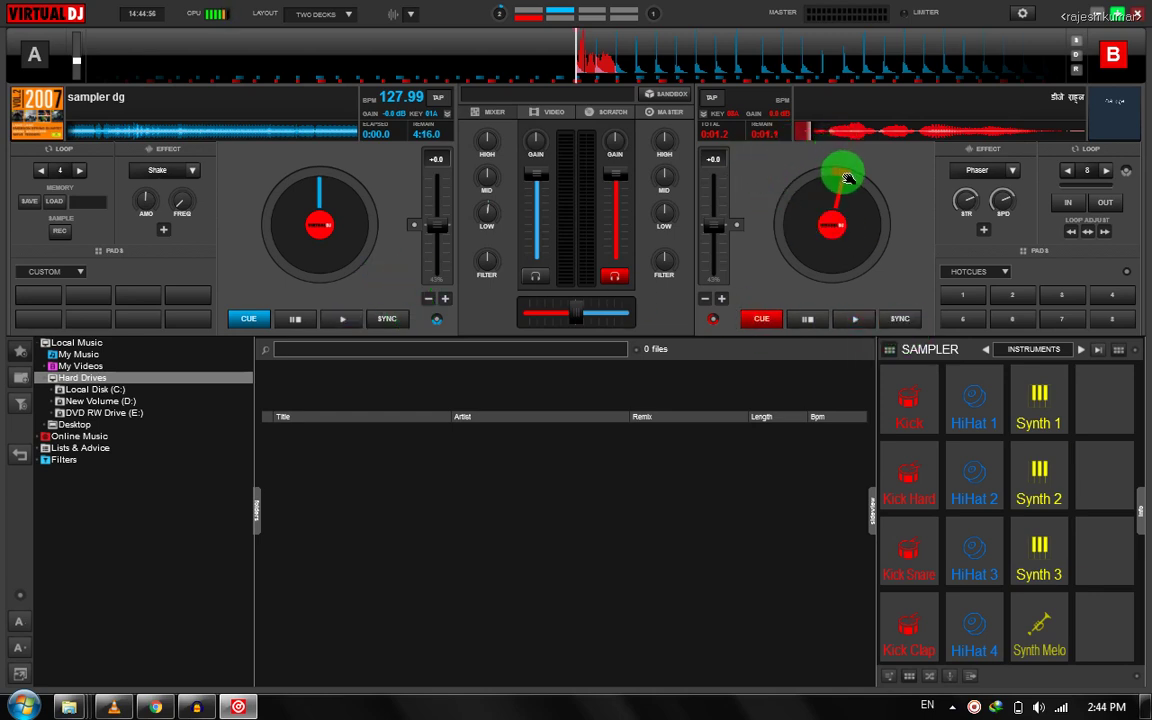
pyautogui.click(655, 118)
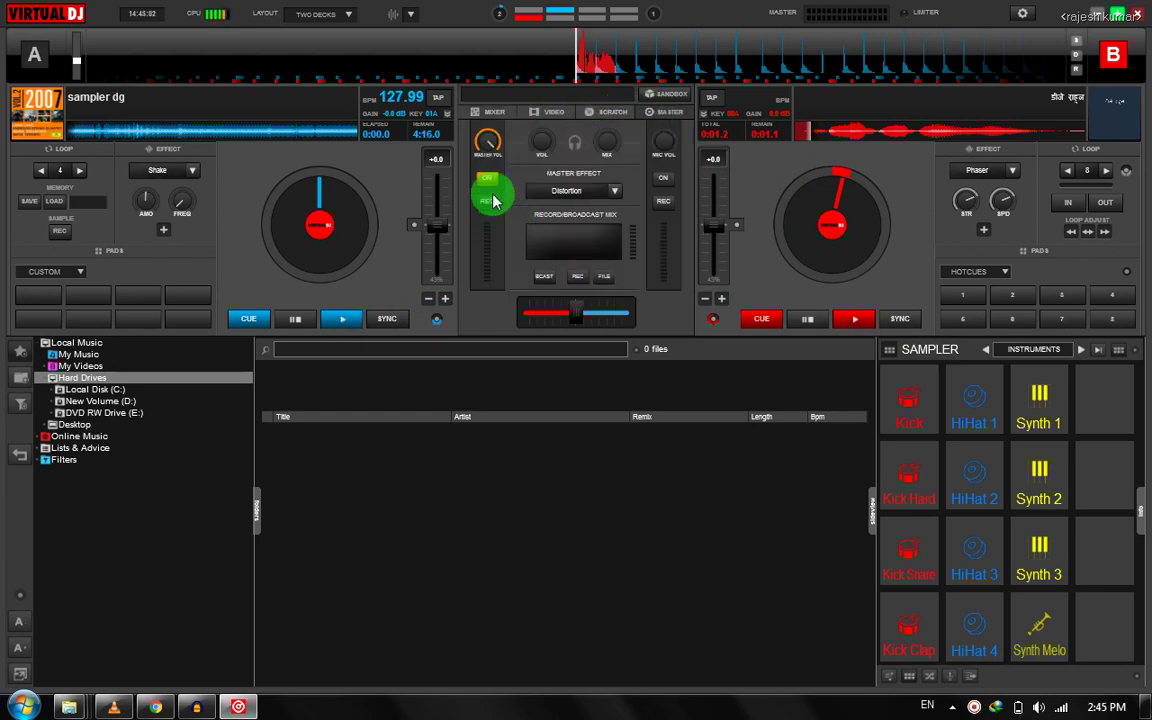
pyautogui.click(580, 280)
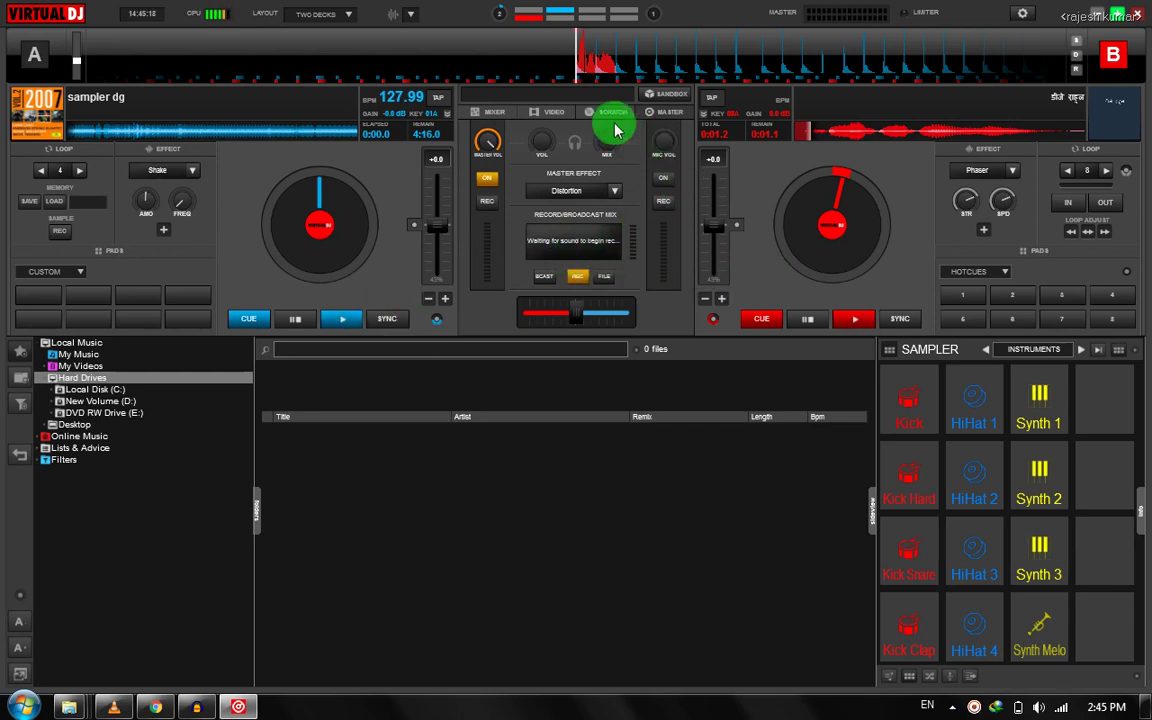
# Play the sampler dg track on deck A and trigger the short clip on deck B over it
pyautogui.click(343, 319)
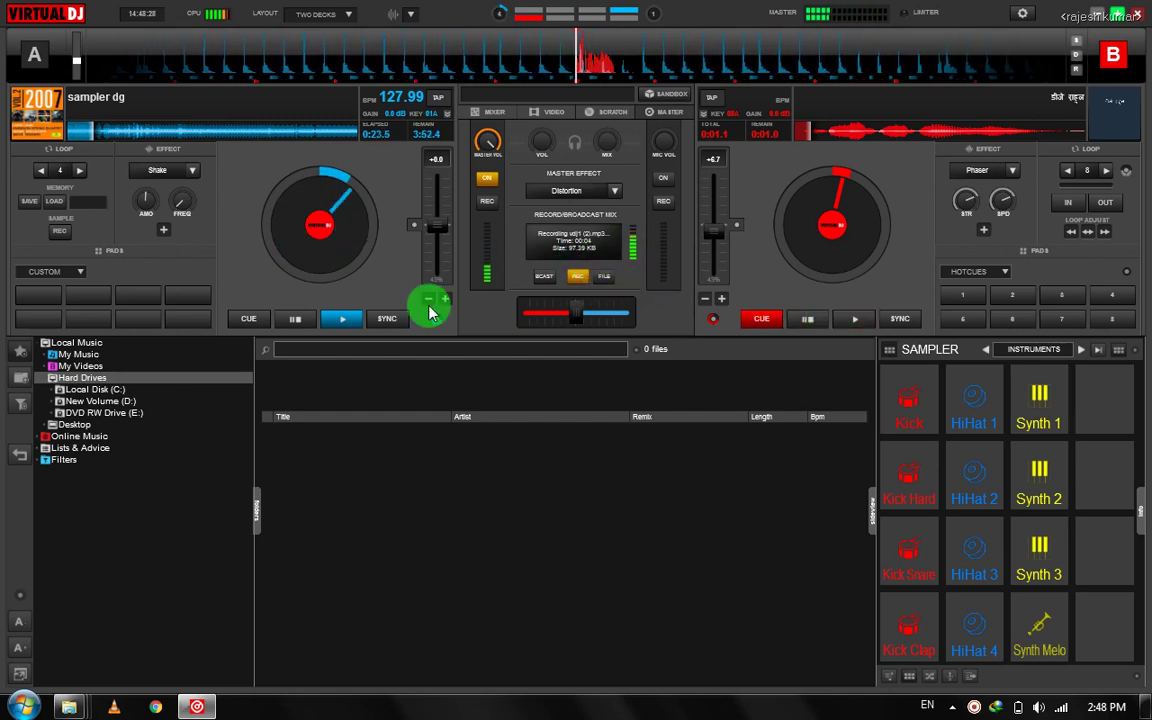
pyautogui.click(845, 322)
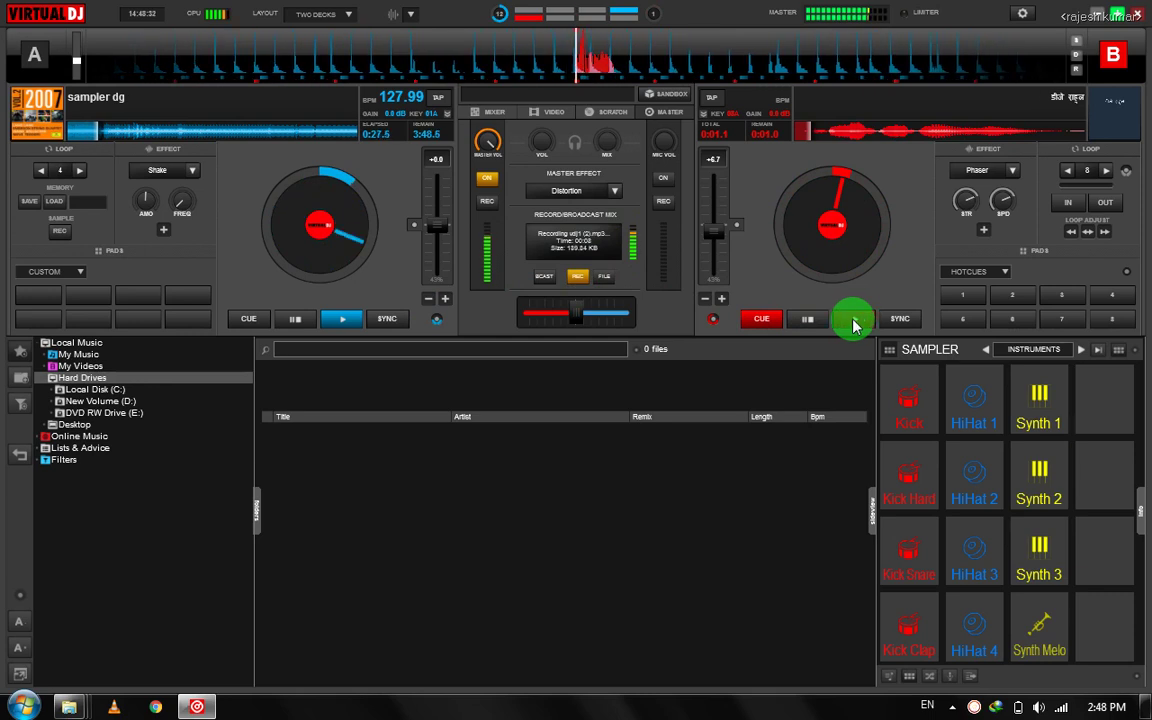
pyautogui.click(852, 320)
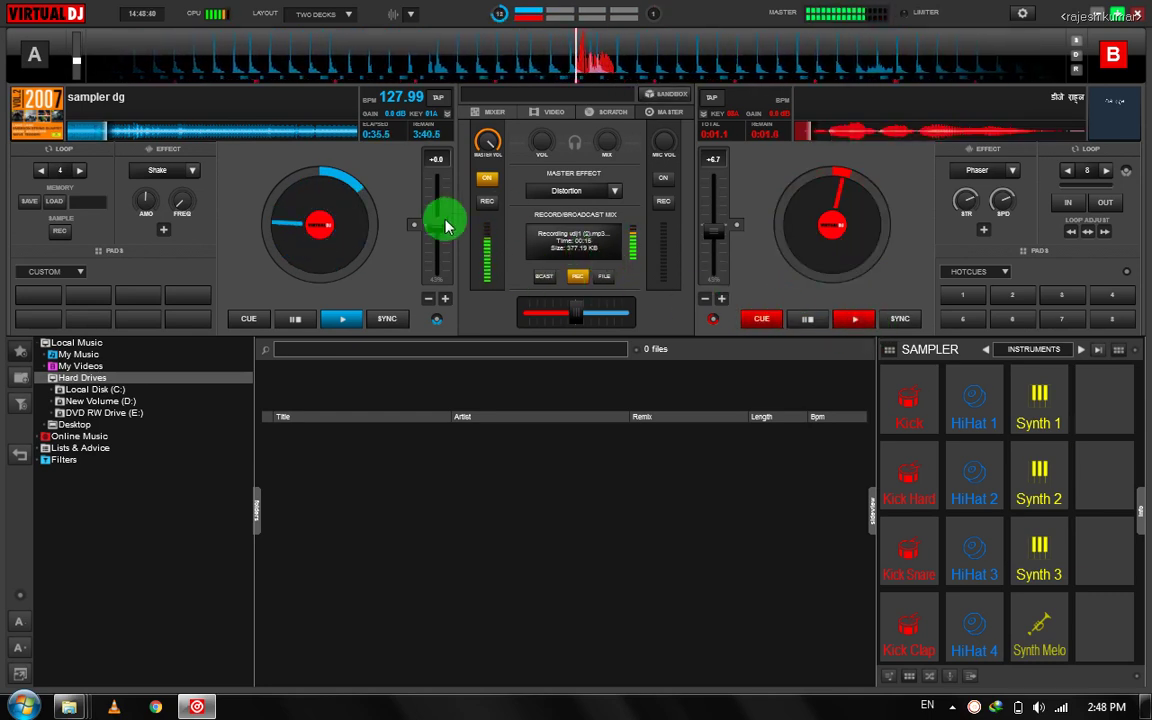
# Show the mixer controls, turn down deck A's low EQ and raise its pitch to +20.6
pyautogui.click(493, 115)
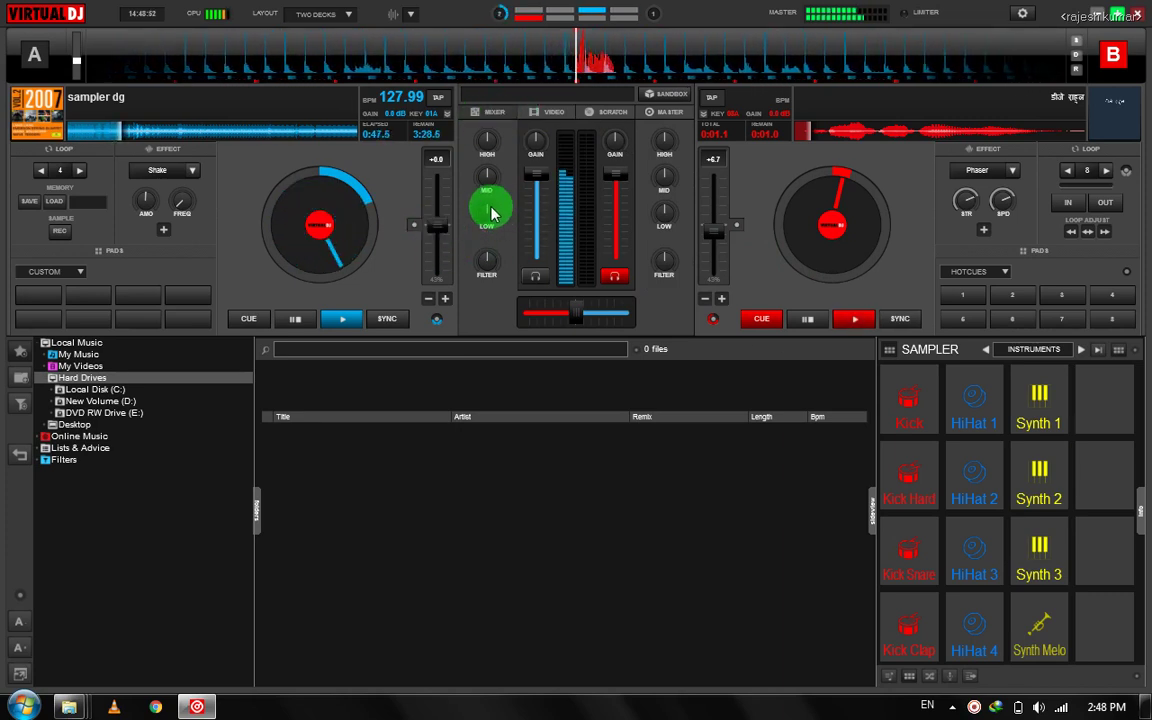
pyautogui.moveTo(487, 213); pyautogui.dragTo(479, 262)
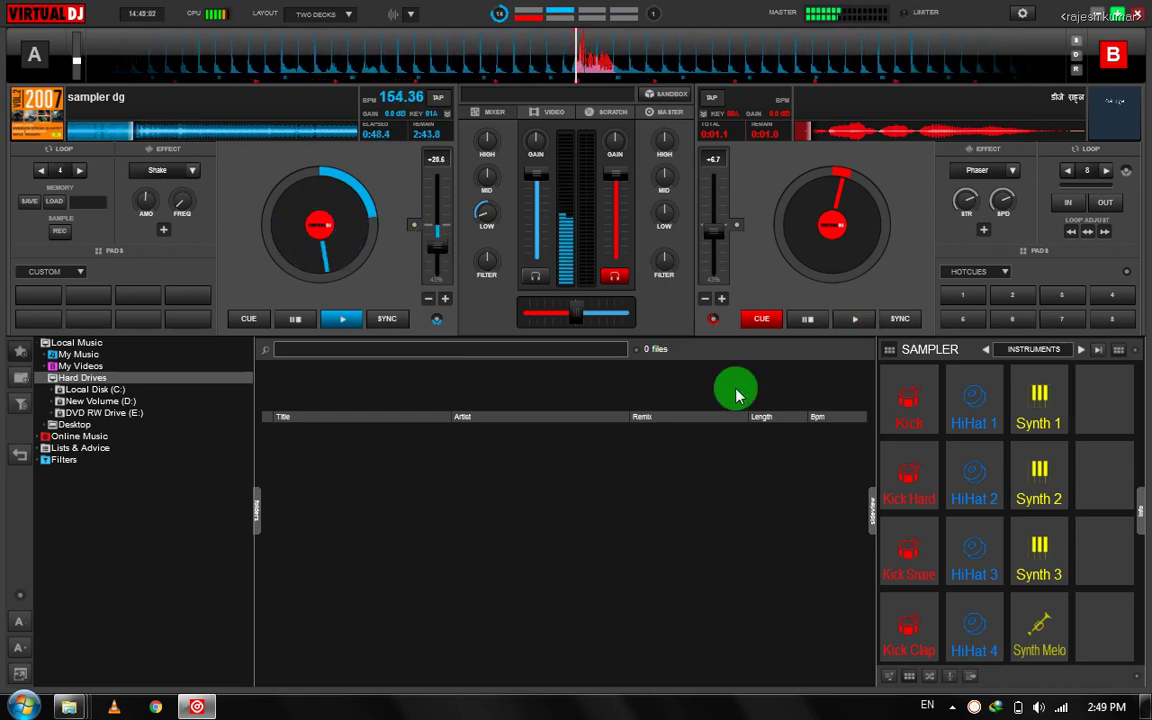
# Jump deck A's playback back to about 0:25 in the sampler dg track
pyautogui.click(930, 677)
pyautogui.click(907, 677)
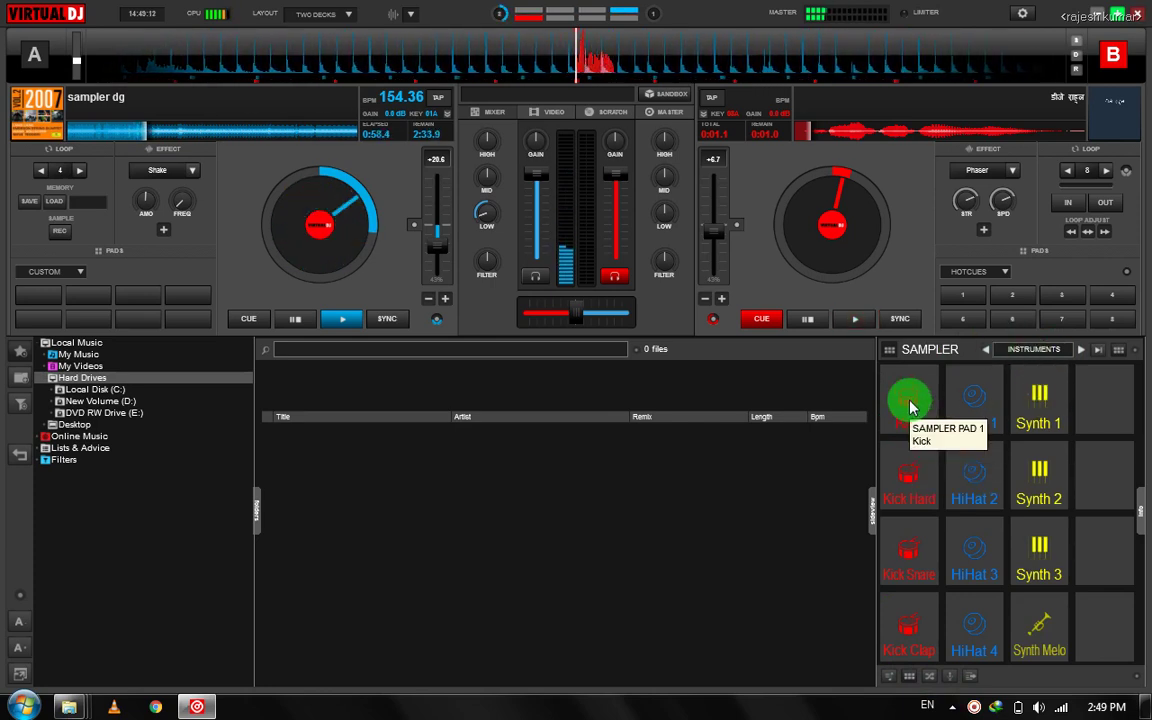
pyautogui.click(100, 134)
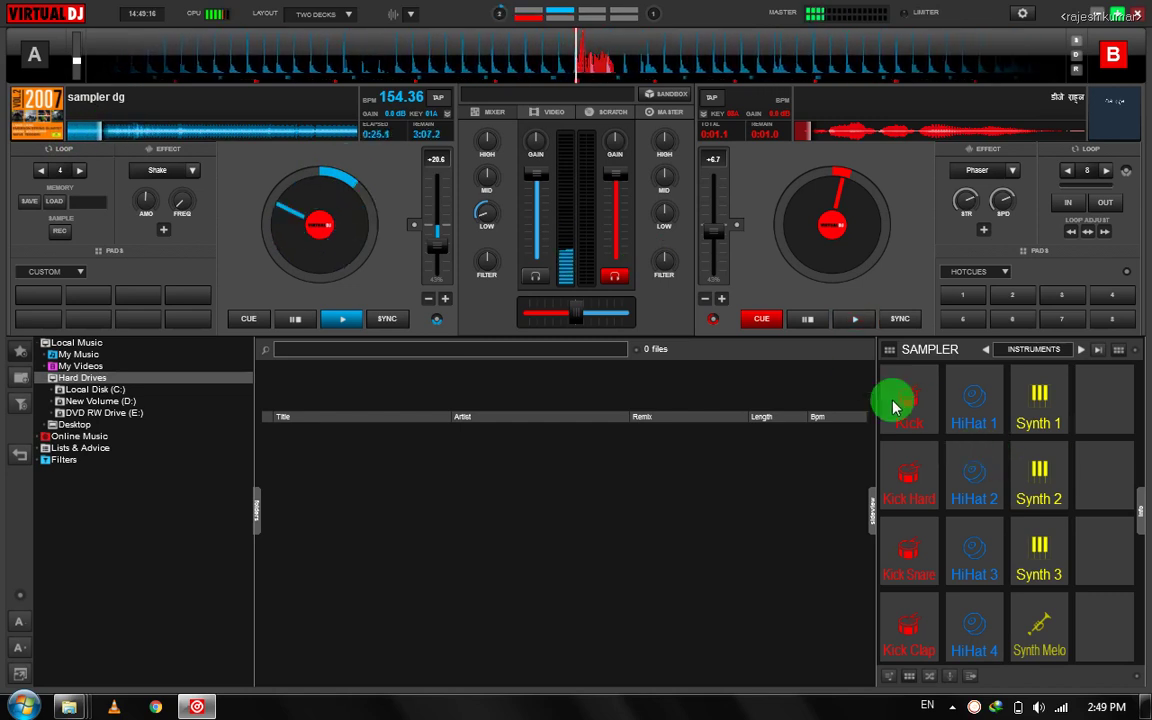
# Play the sampler's kick and hi-hat sounds over deck A, alternating Kick Hard with HiHat 2 and Kick Snare with HiHat 3
pyautogui.click(907, 495)
pyautogui.click(910, 428)
pyautogui.click(912, 495)
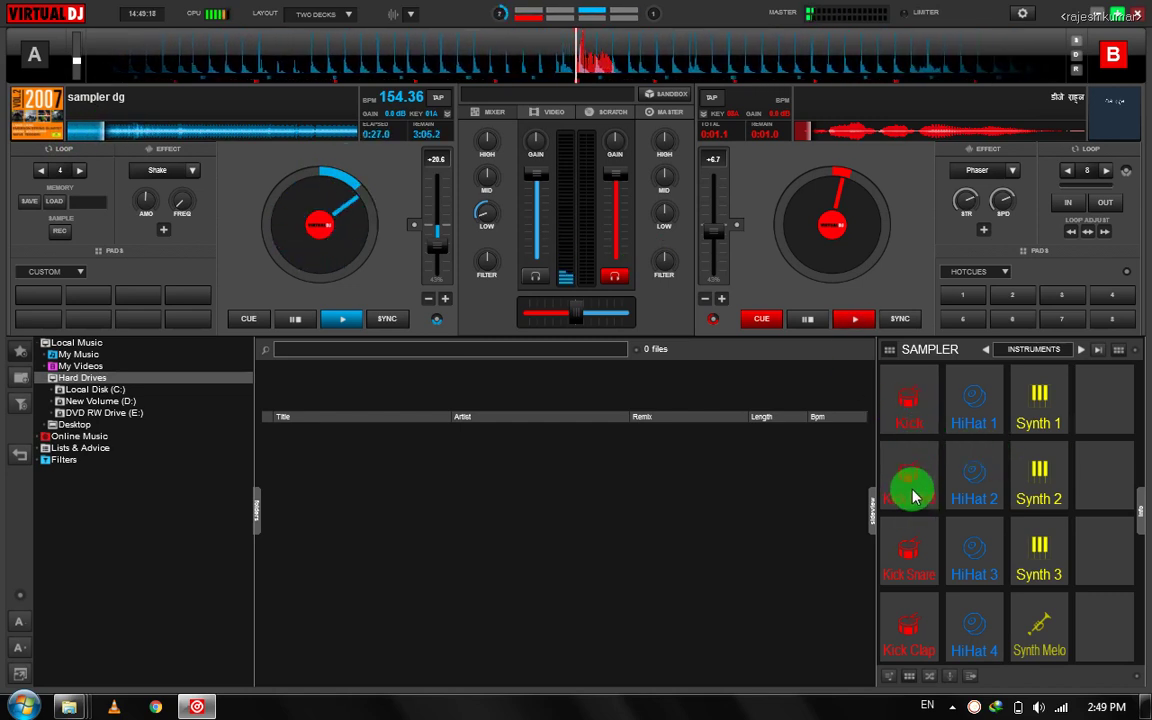
pyautogui.click(912, 492)
pyautogui.click(970, 495)
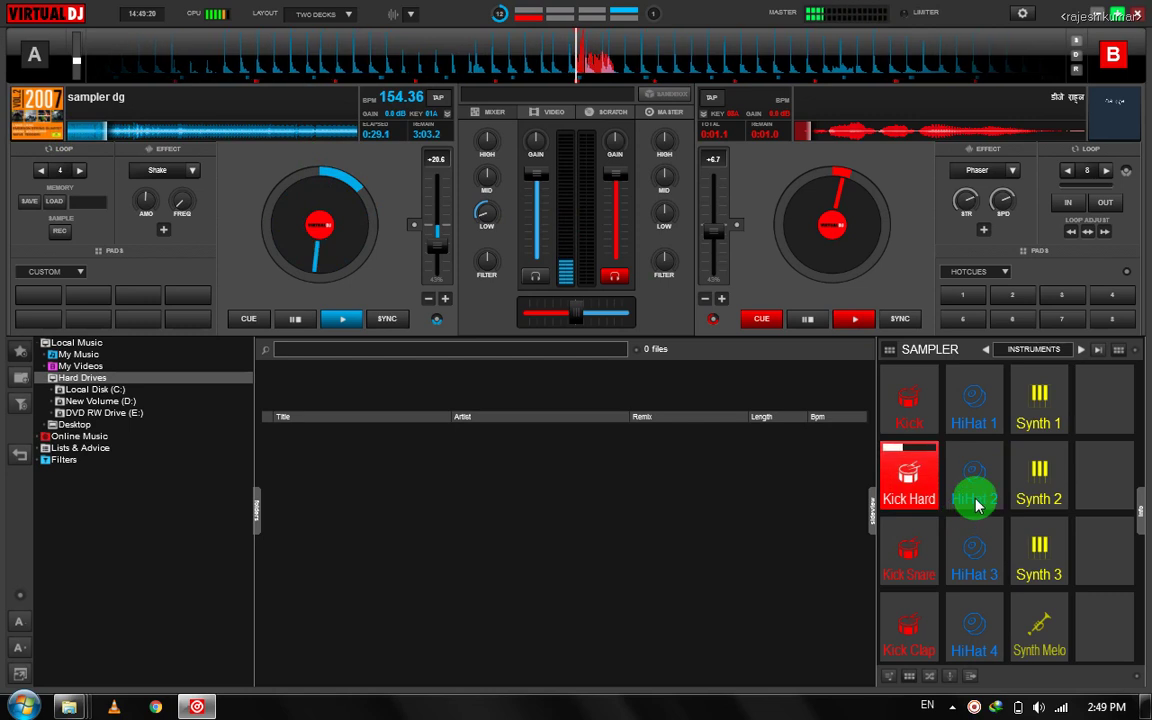
pyautogui.click(906, 545)
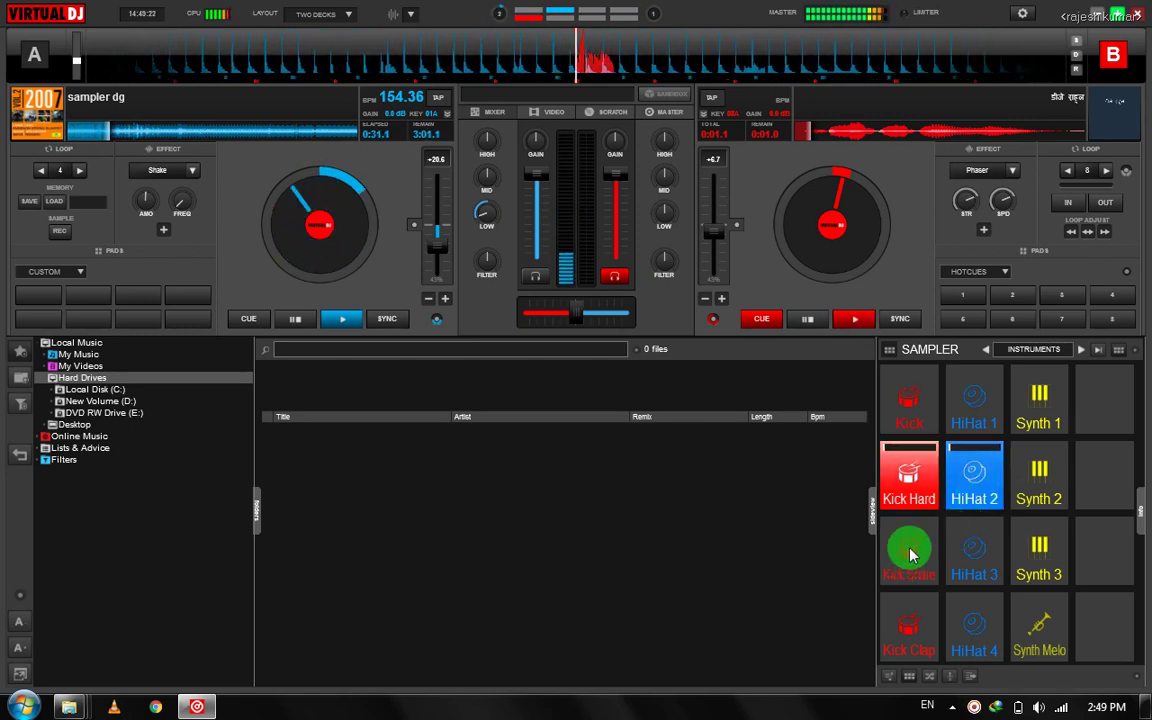
pyautogui.click(990, 558)
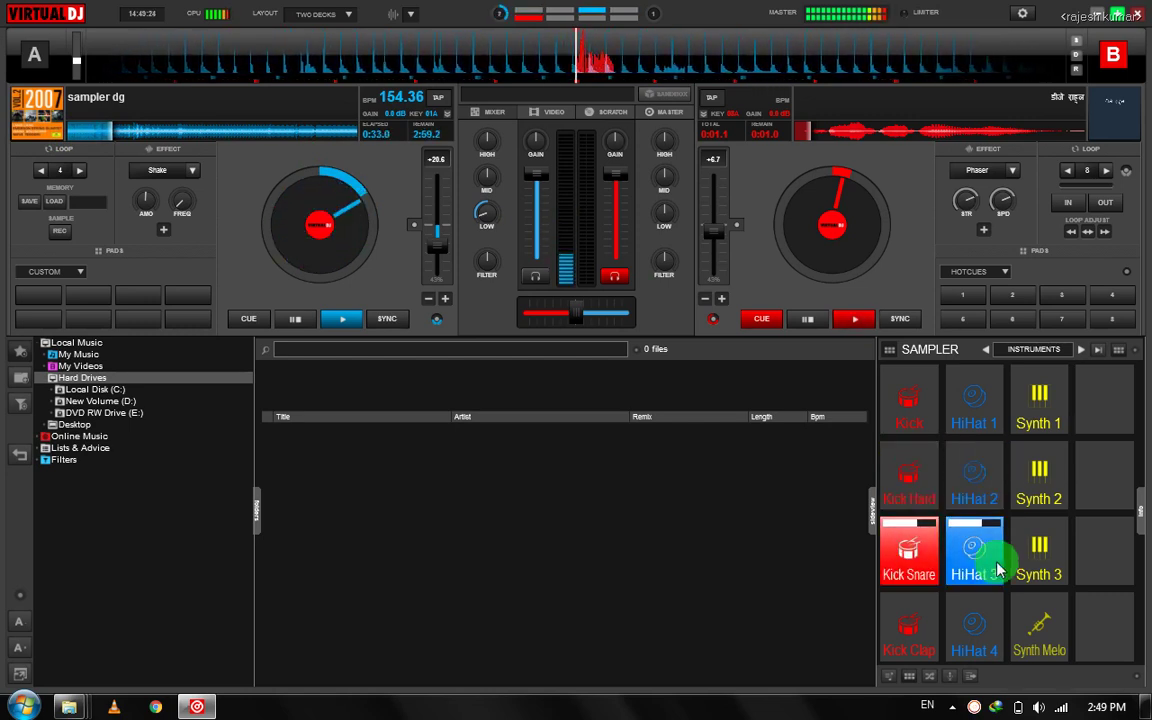
pyautogui.click(912, 472)
pyautogui.click(975, 478)
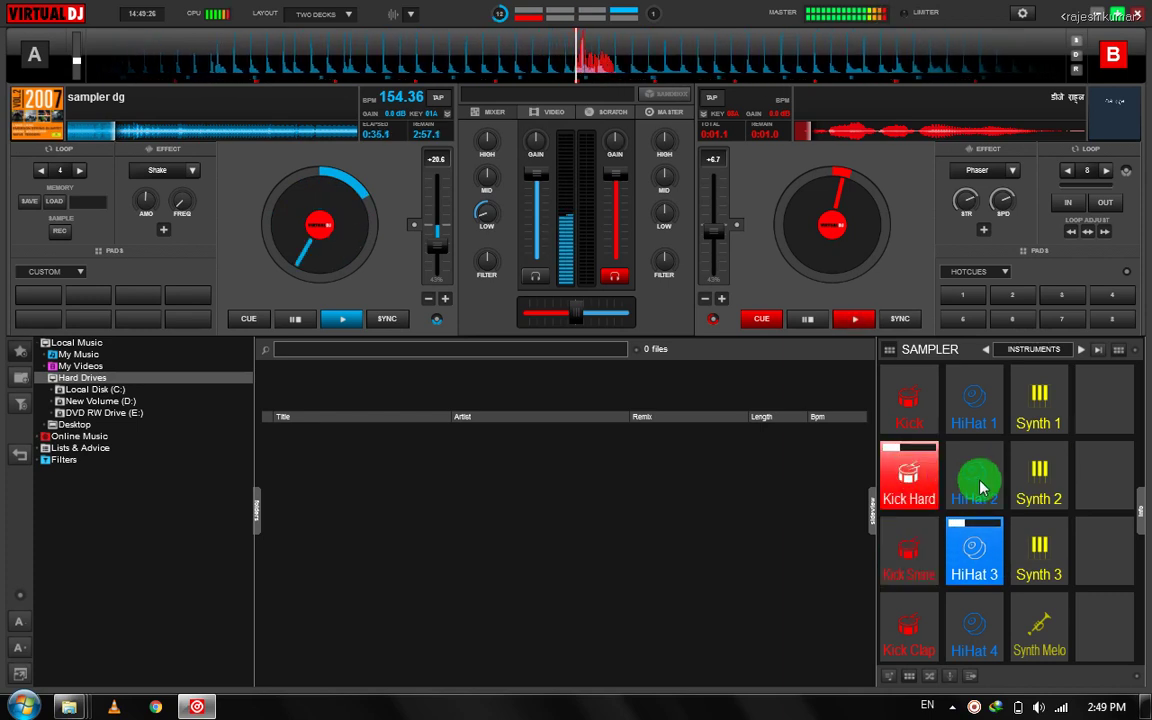
pyautogui.click(1000, 465)
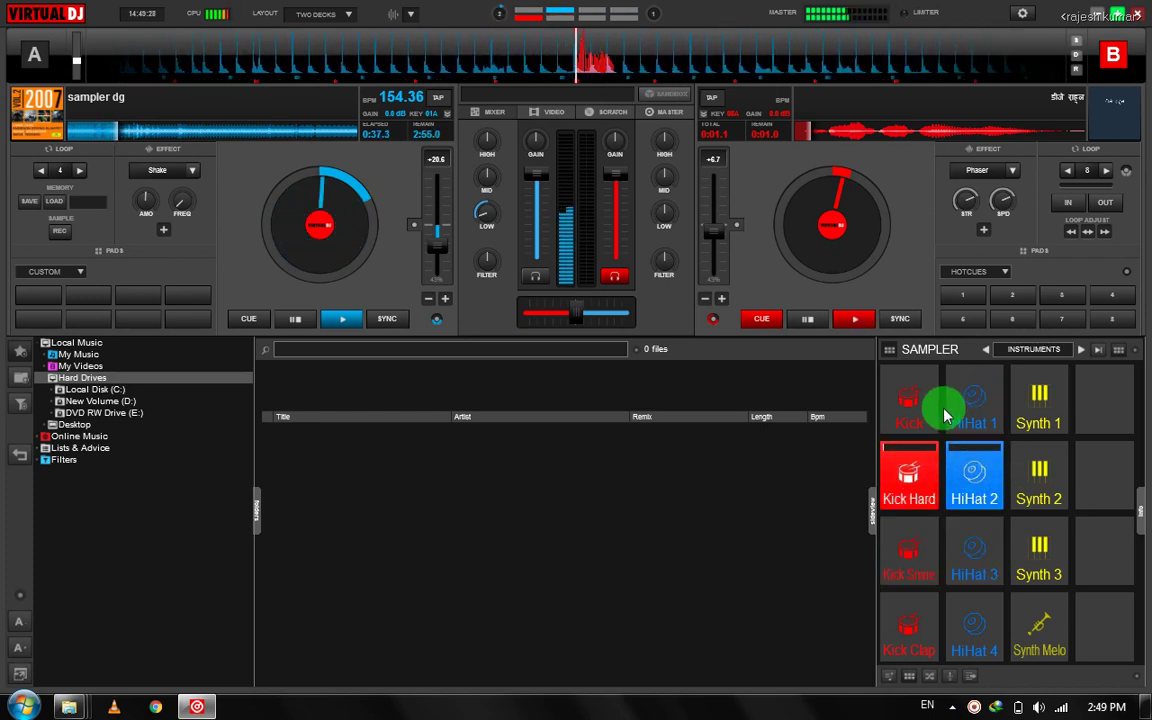
pyautogui.click(964, 470)
# Trigger the Synth 1, Synth 2, Synth 3 and Synth Melo samples over the playing track
pyautogui.click(1039, 402)
pyautogui.click(1041, 478)
pyautogui.click(1042, 548)
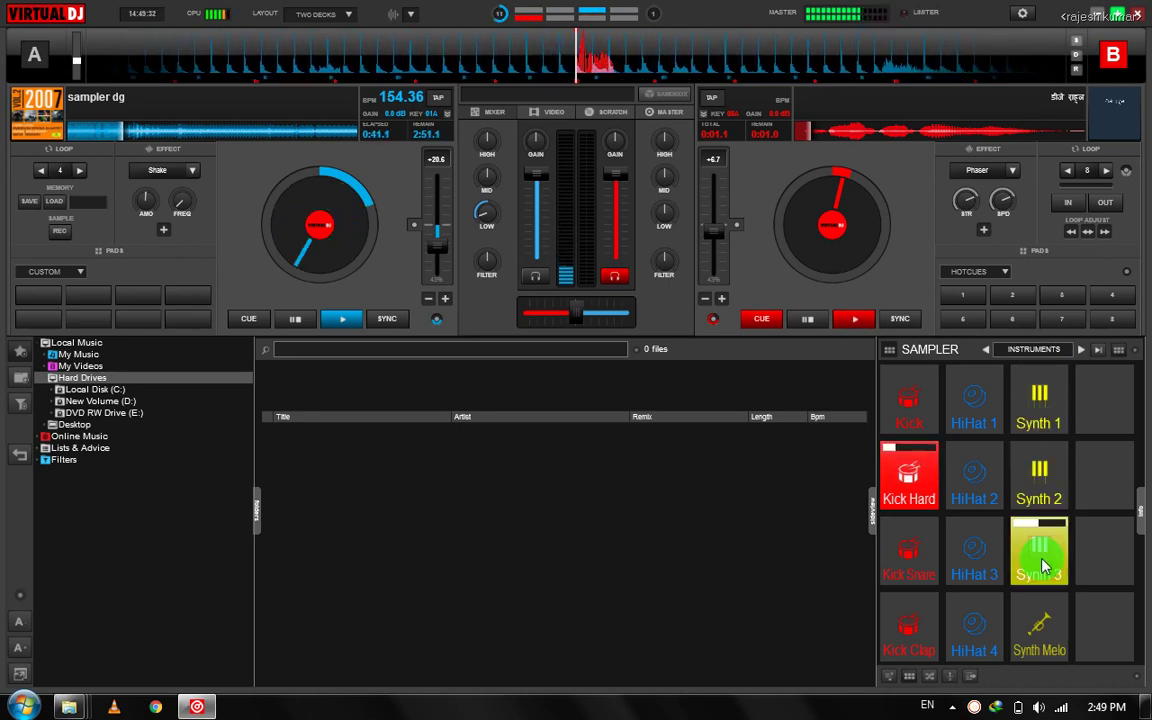
pyautogui.click(1044, 600)
pyautogui.click(1044, 597)
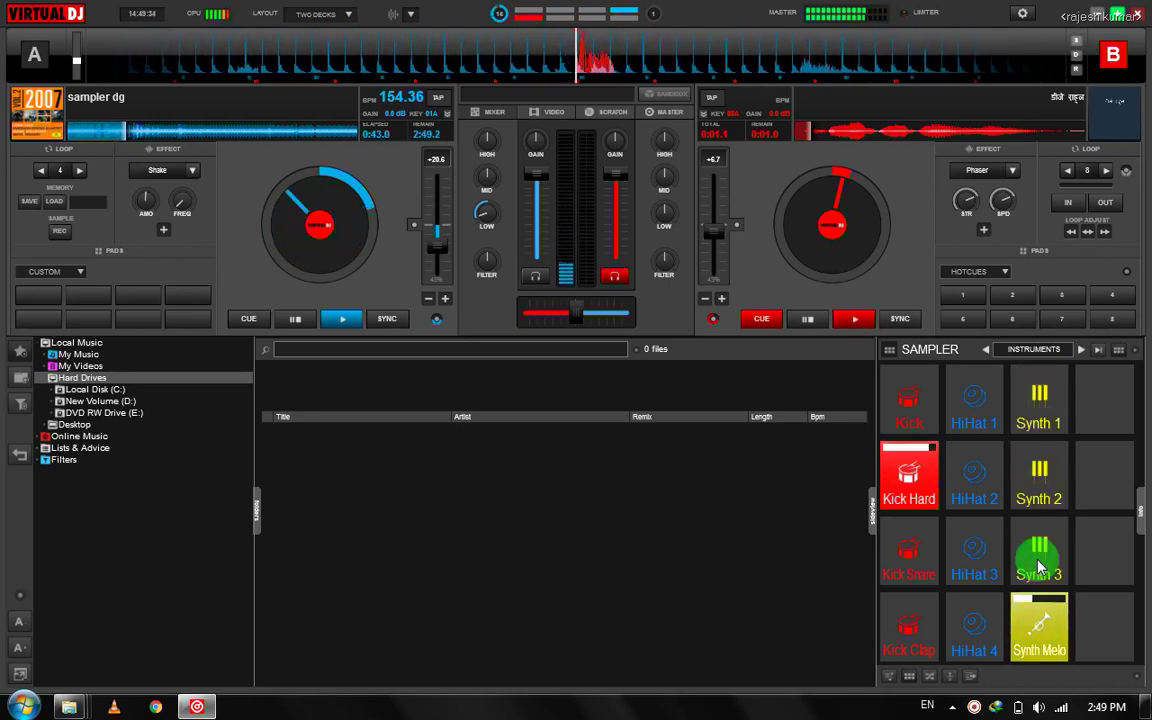
pyautogui.click(1039, 566)
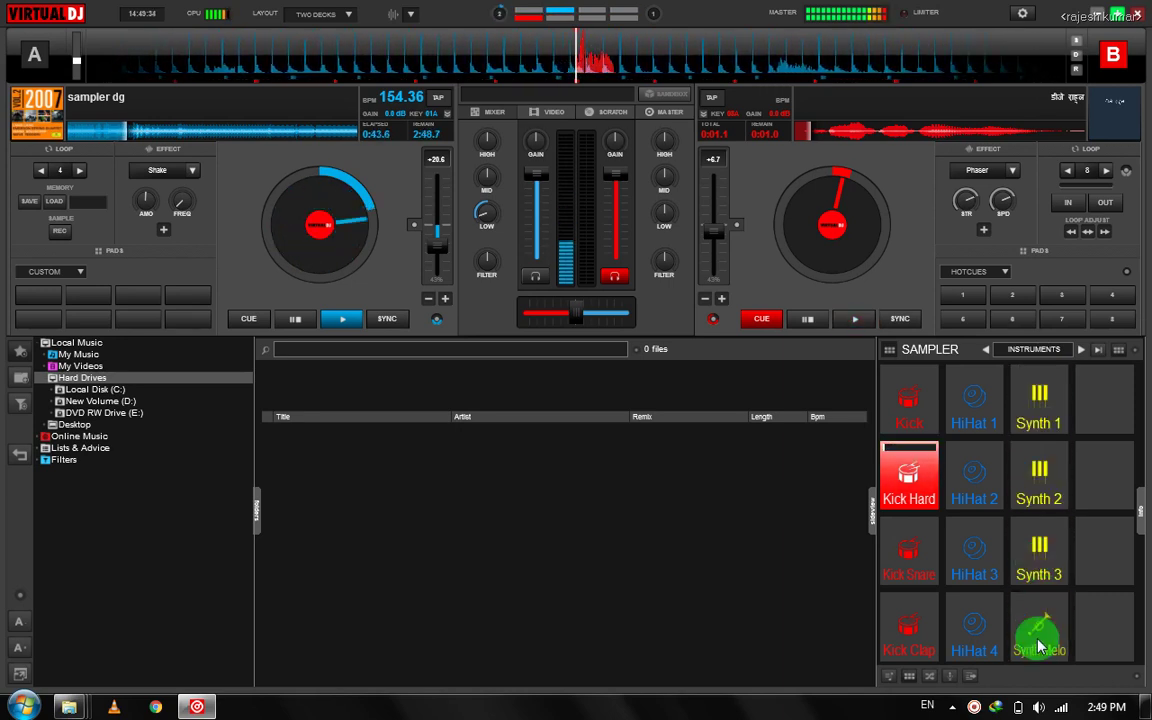
# Turn down deck A's filter and play the Kick Snare and HiHat 3 samples over the track
pyautogui.click(971, 483)
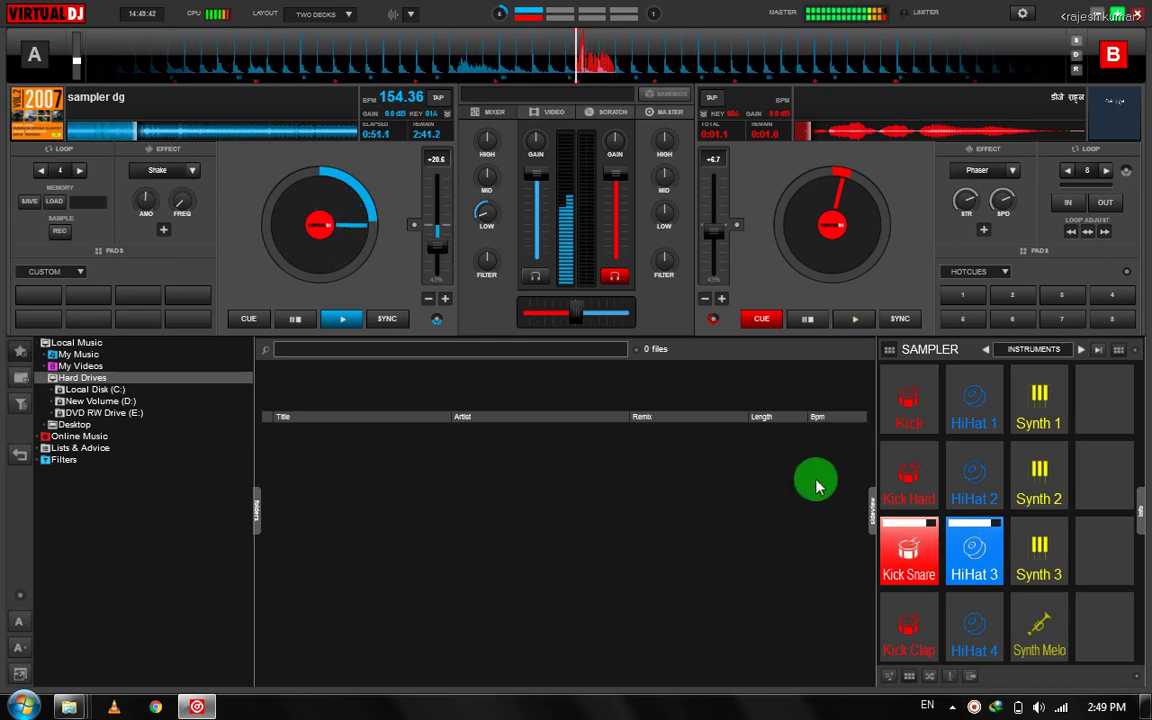
pyautogui.moveTo(483, 222); pyautogui.dragTo(470, 290)
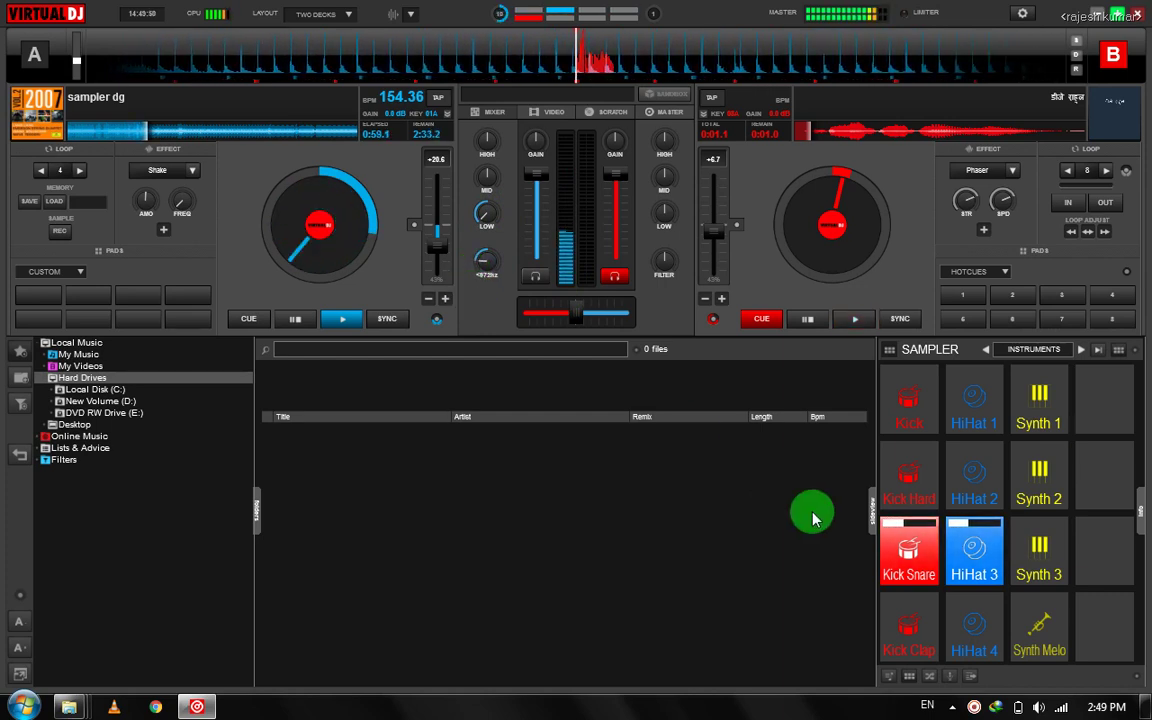
pyautogui.click(905, 548)
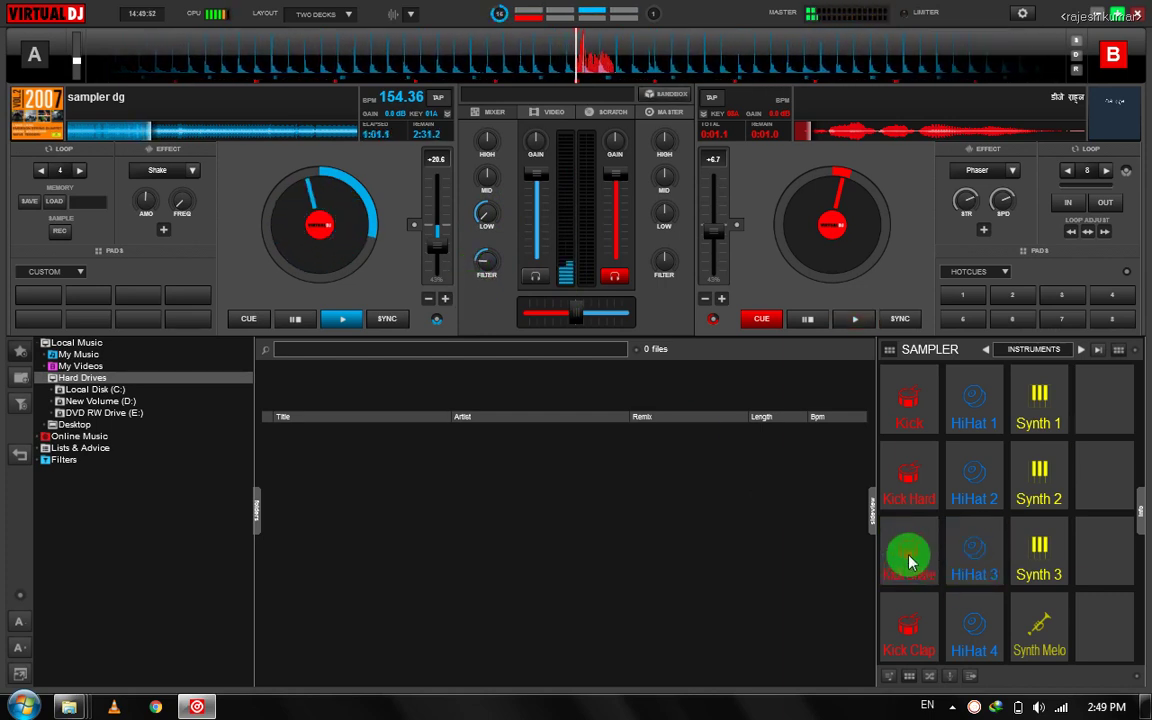
pyautogui.click(905, 552)
pyautogui.click(985, 566)
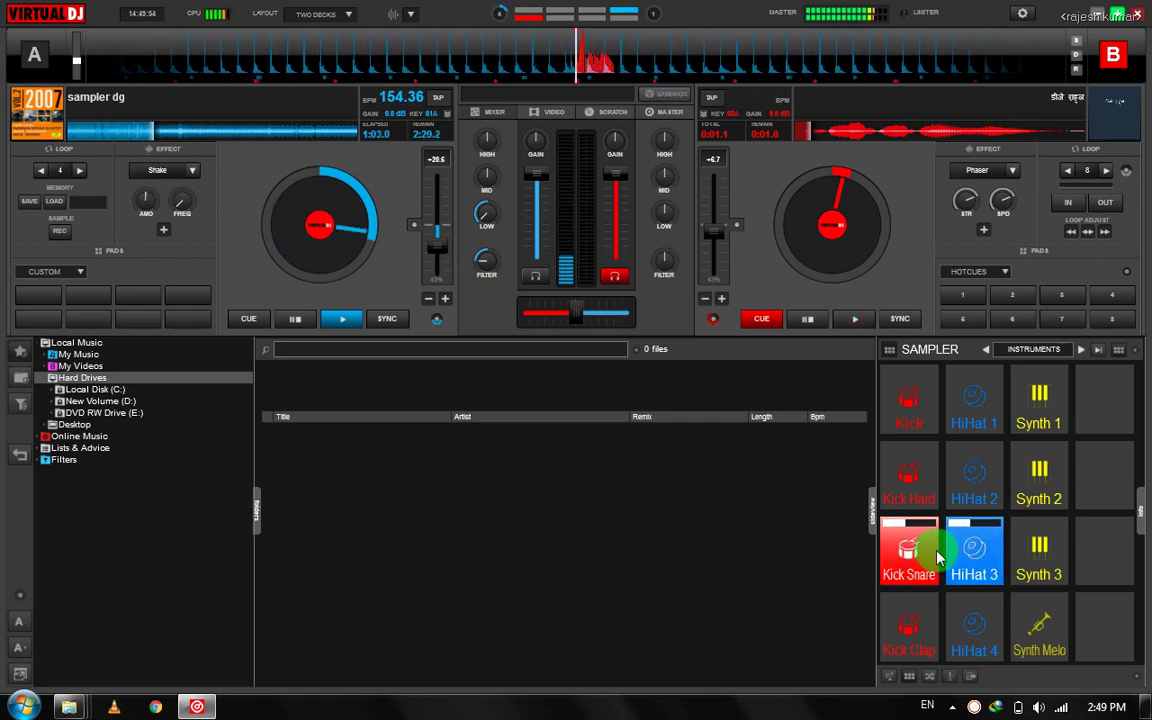
pyautogui.click(927, 554)
pyautogui.click(964, 548)
pyautogui.click(931, 540)
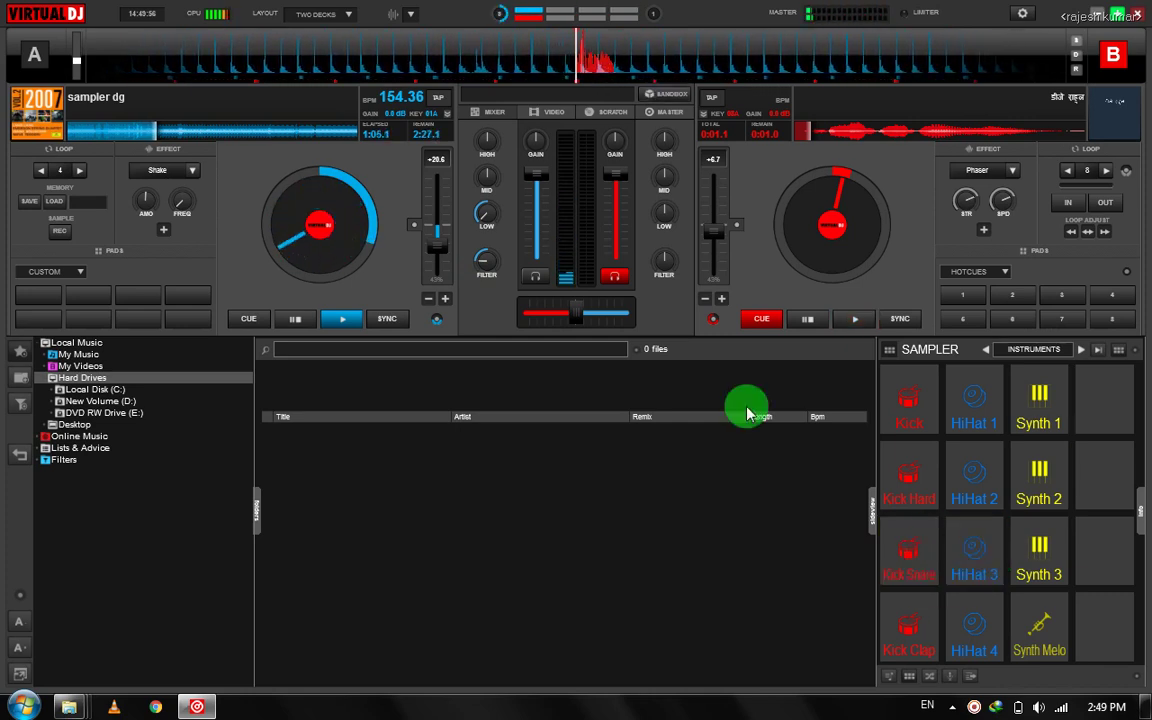
# Stop recording the mix, show the recorded file in Explorer, and return to the decks
pyautogui.click(666, 116)
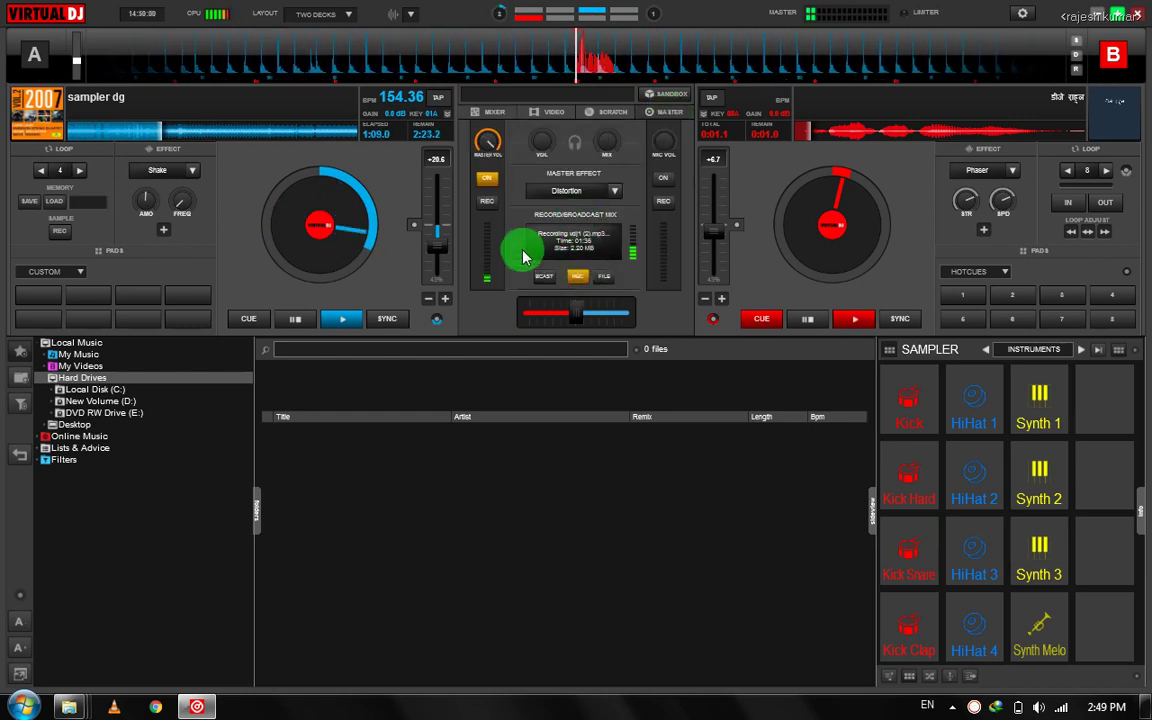
pyautogui.click(578, 283)
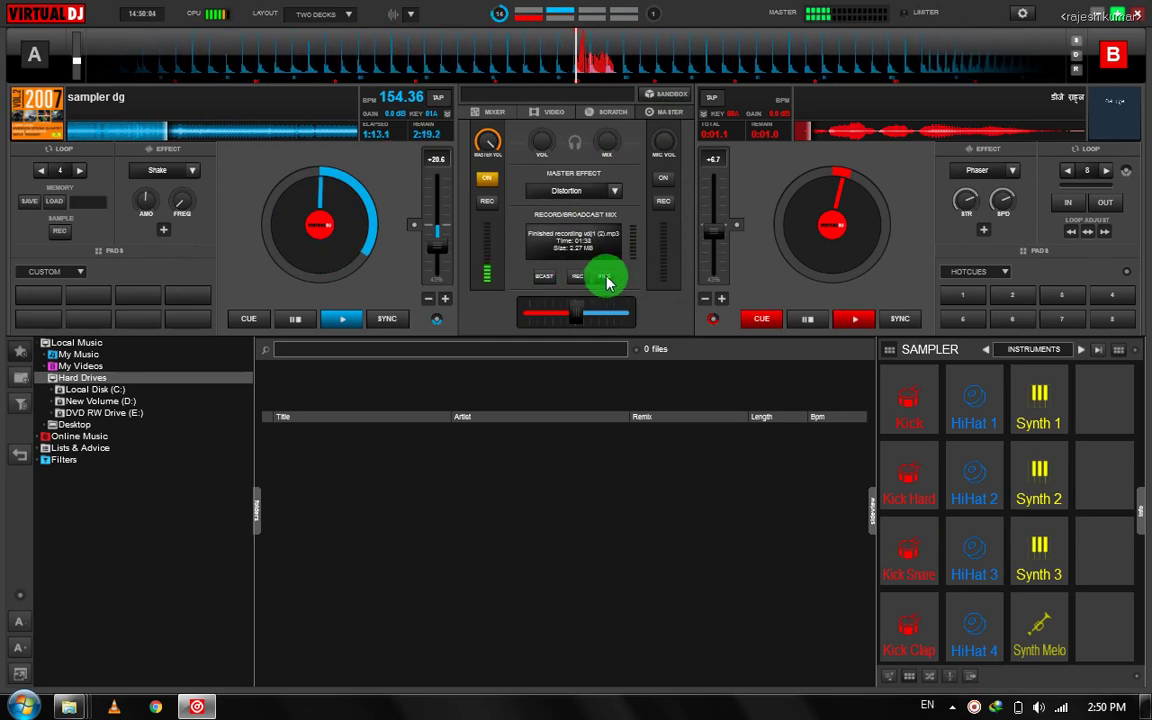
pyautogui.click(607, 283)
pyautogui.click(628, 482)
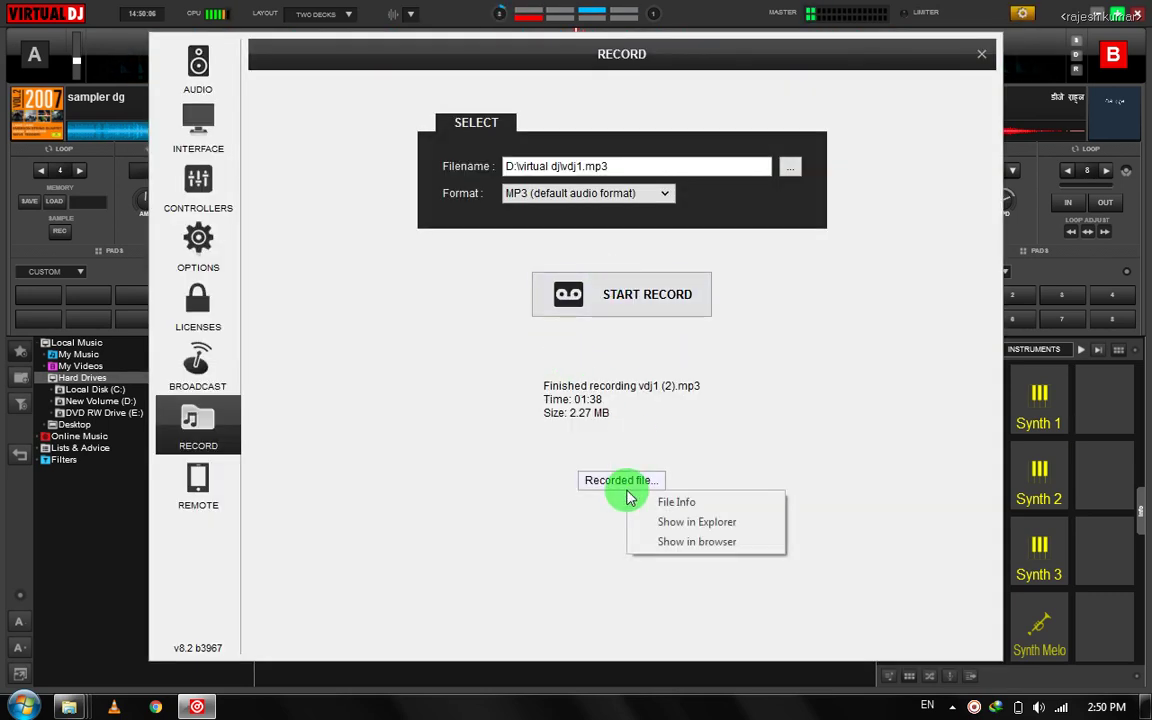
pyautogui.click(636, 484)
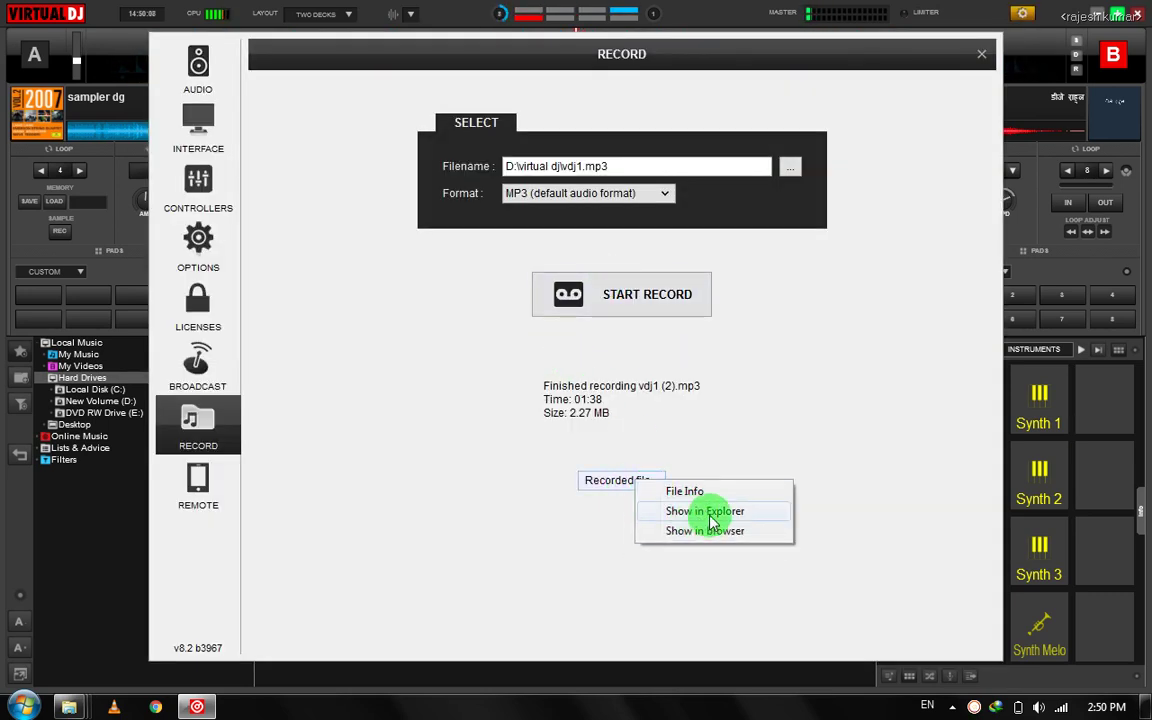
pyautogui.click(707, 513)
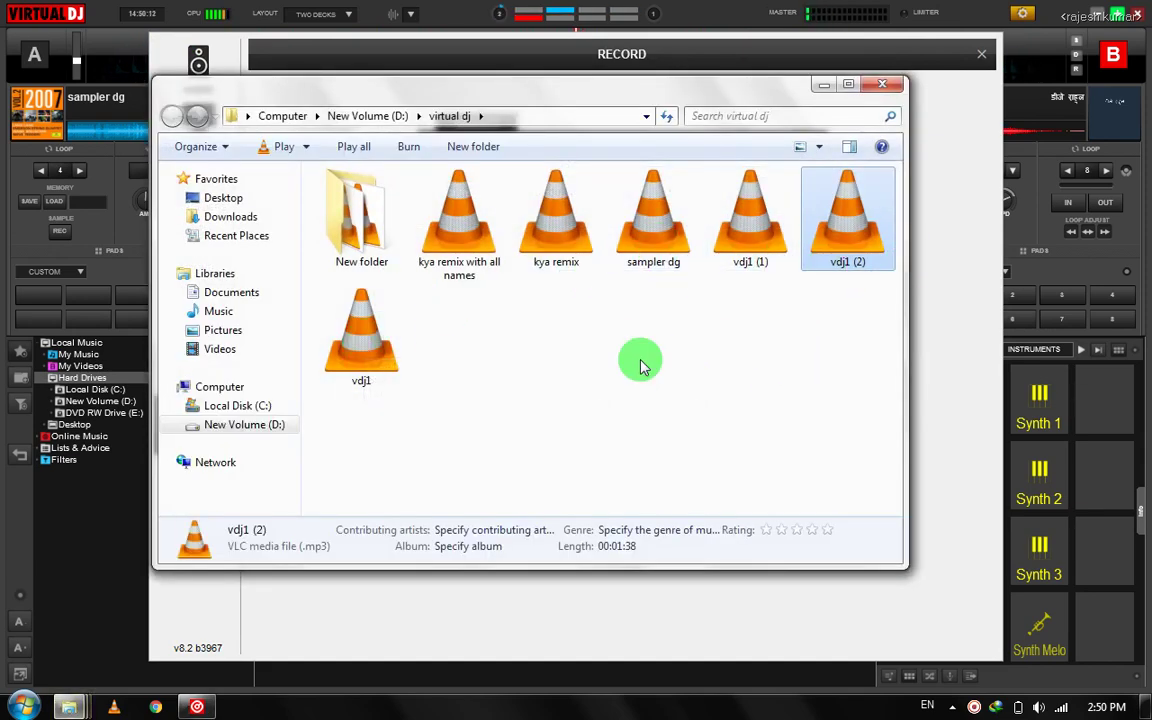
pyautogui.click(883, 88)
pyautogui.click(978, 52)
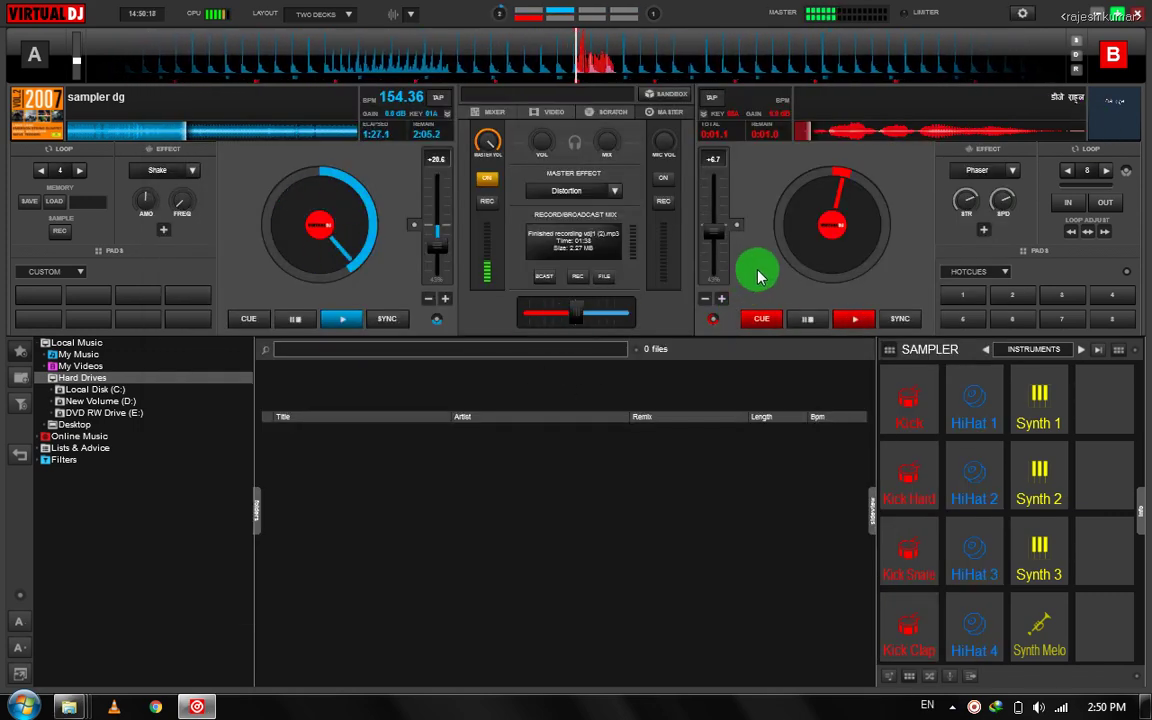
# Stop deck A's playback
pyautogui.click(341, 318)
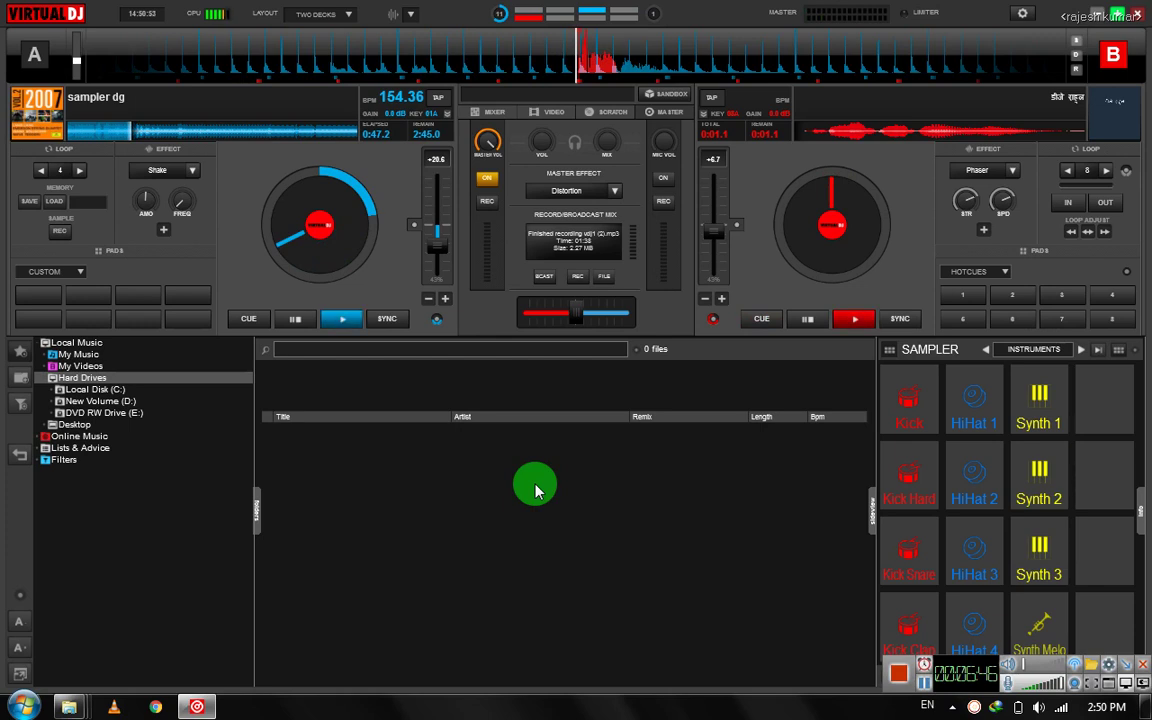
pyautogui.click(1124, 670)
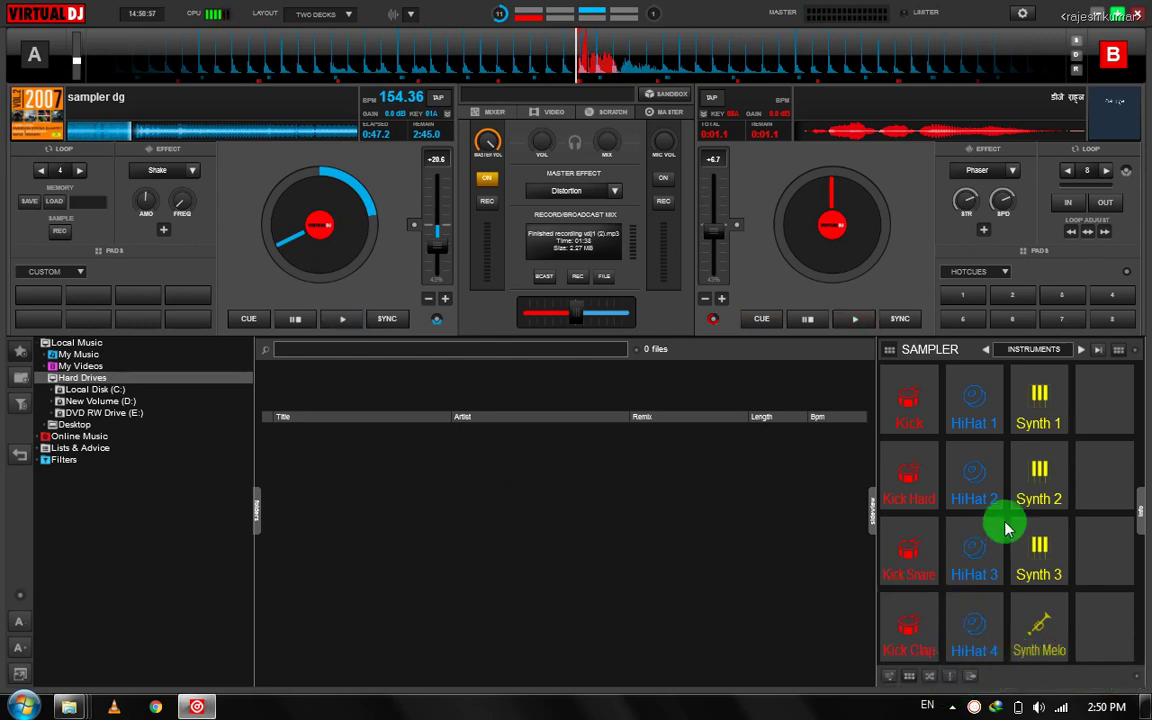
# Switch the sampler to the (DIN) Piano M1 bank and play its C0 and C1 notes
pyautogui.click(1082, 350)
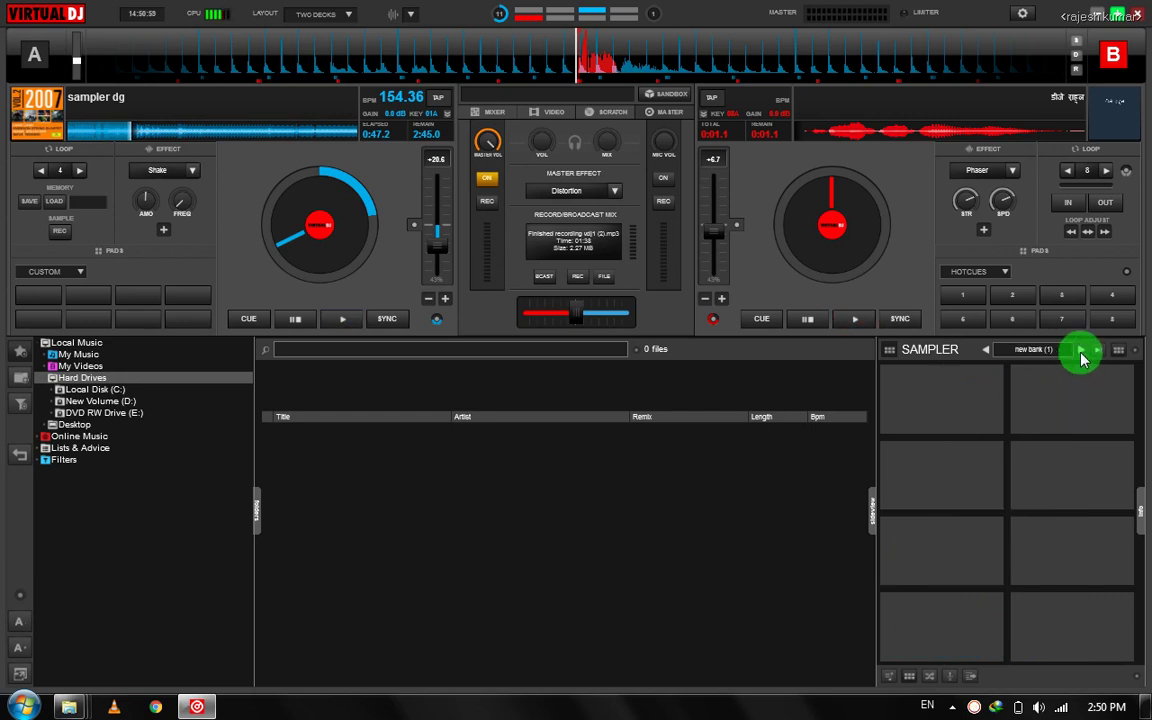
pyautogui.click(1082, 350)
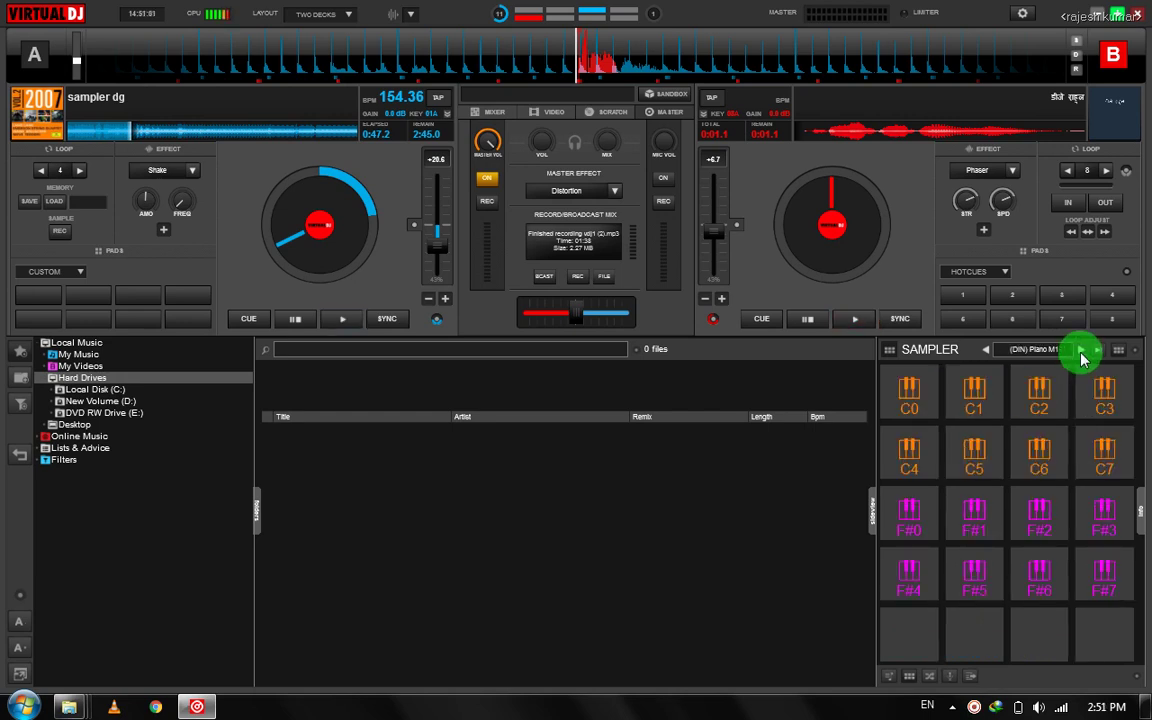
pyautogui.click(905, 398)
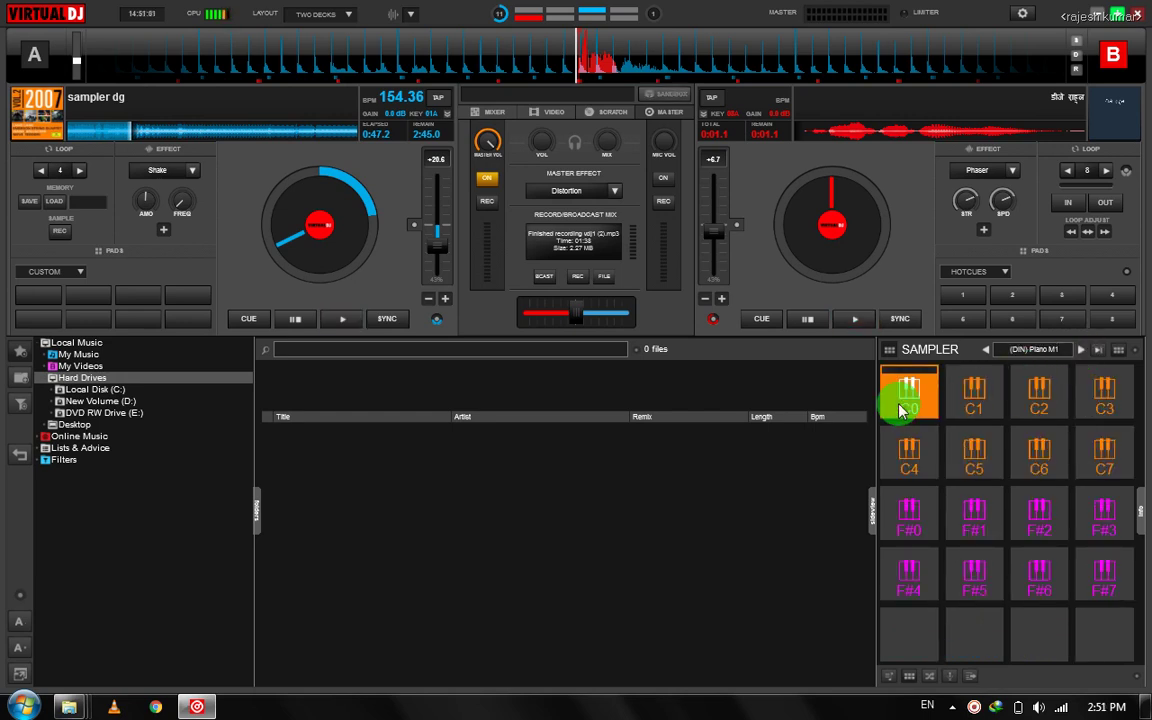
pyautogui.click(975, 405)
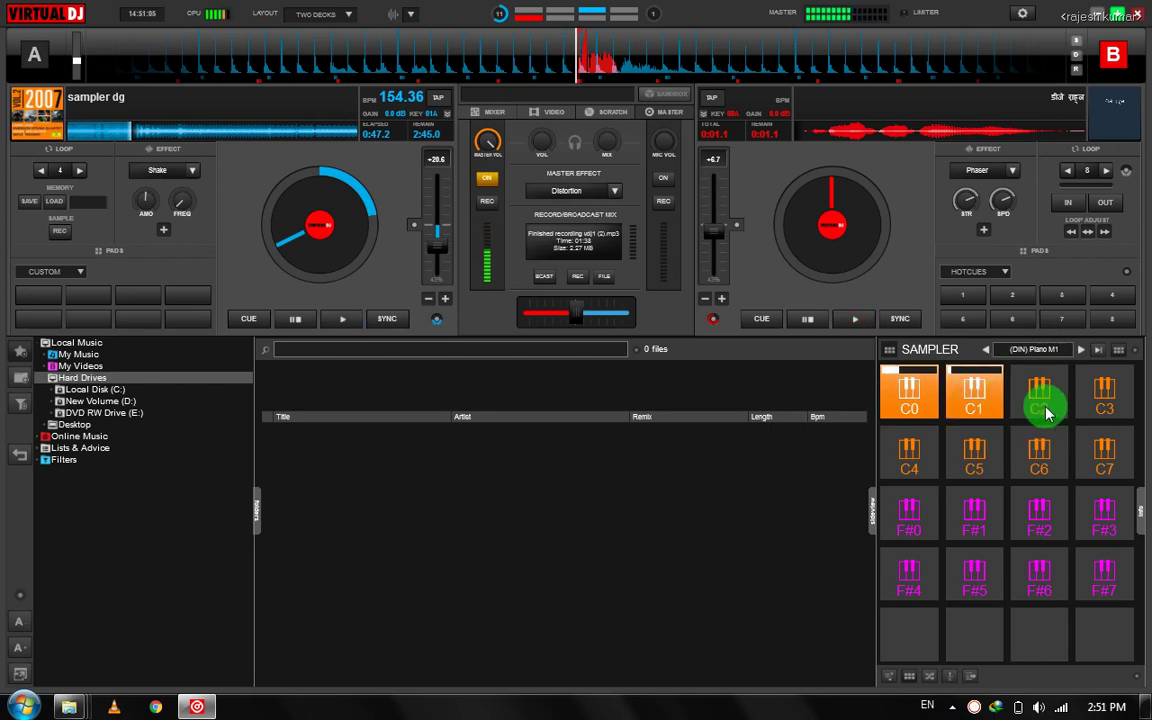
# Switch the sampler to the Arford Dj Samples bank and try its 80 Bpm and red 128 loops
pyautogui.click(1081, 349)
pyautogui.click(926, 406)
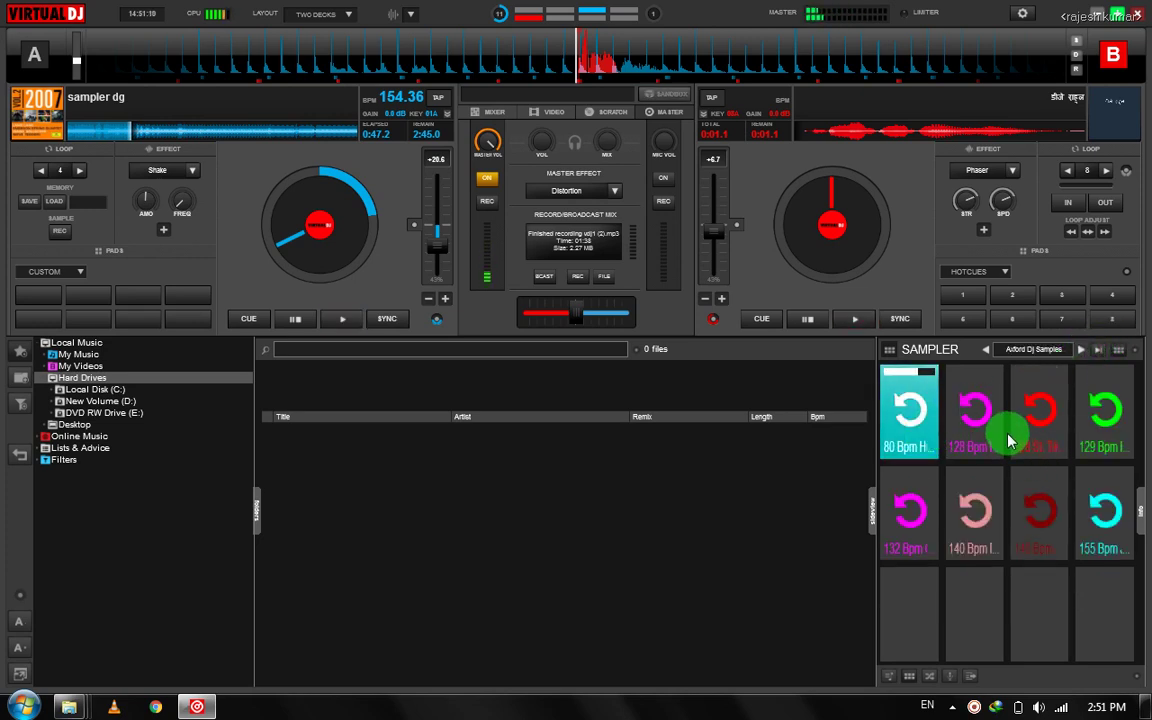
pyautogui.click(1035, 432)
pyautogui.click(908, 432)
pyautogui.click(1030, 430)
# Start deck A's playback and switch on a 4-beat loop in the sampler dg track
pyautogui.click(840, 314)
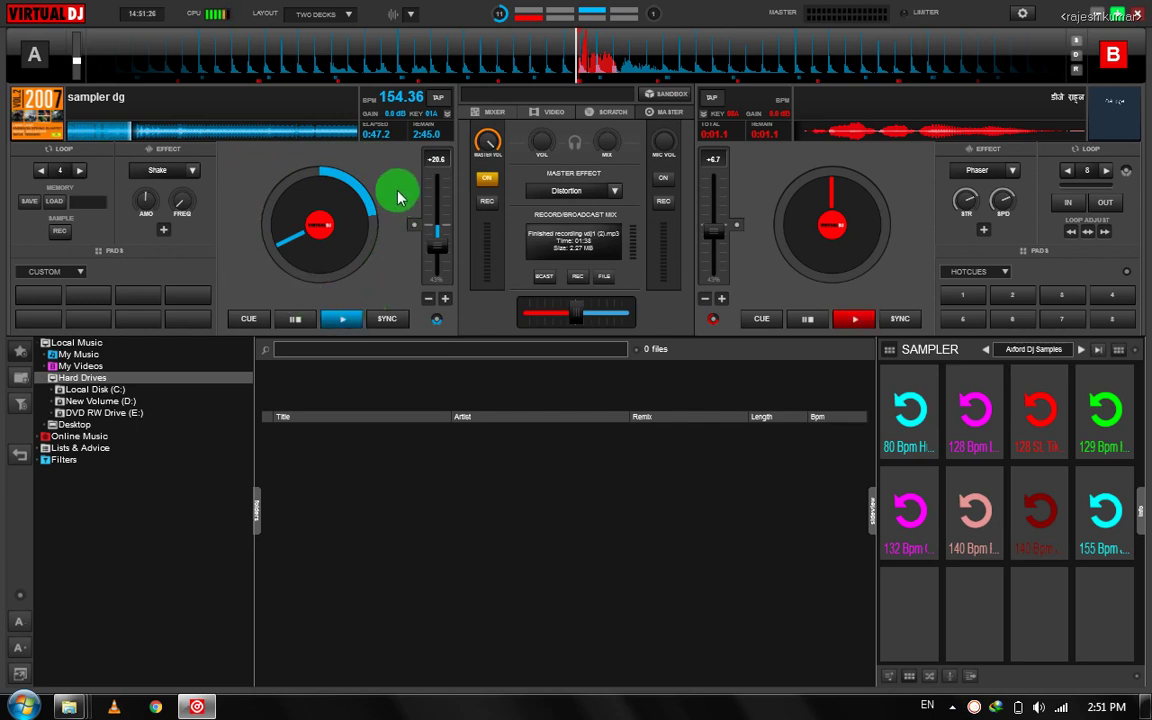
pyautogui.click(344, 324)
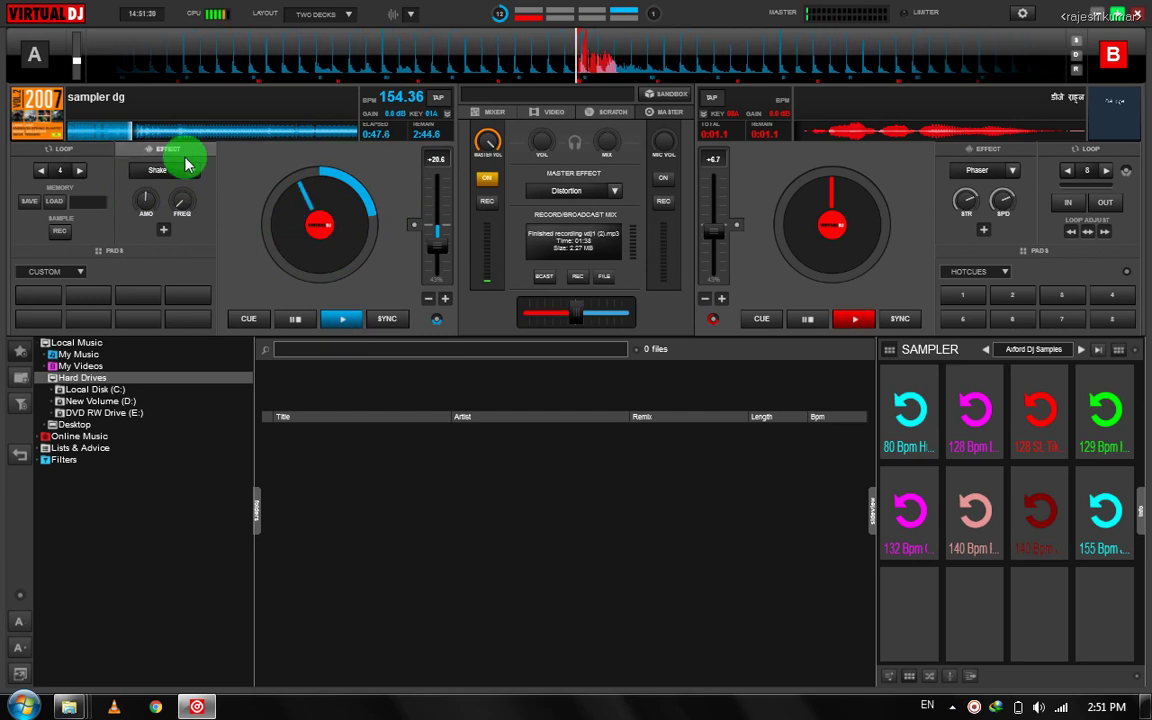
pyautogui.click(62, 175)
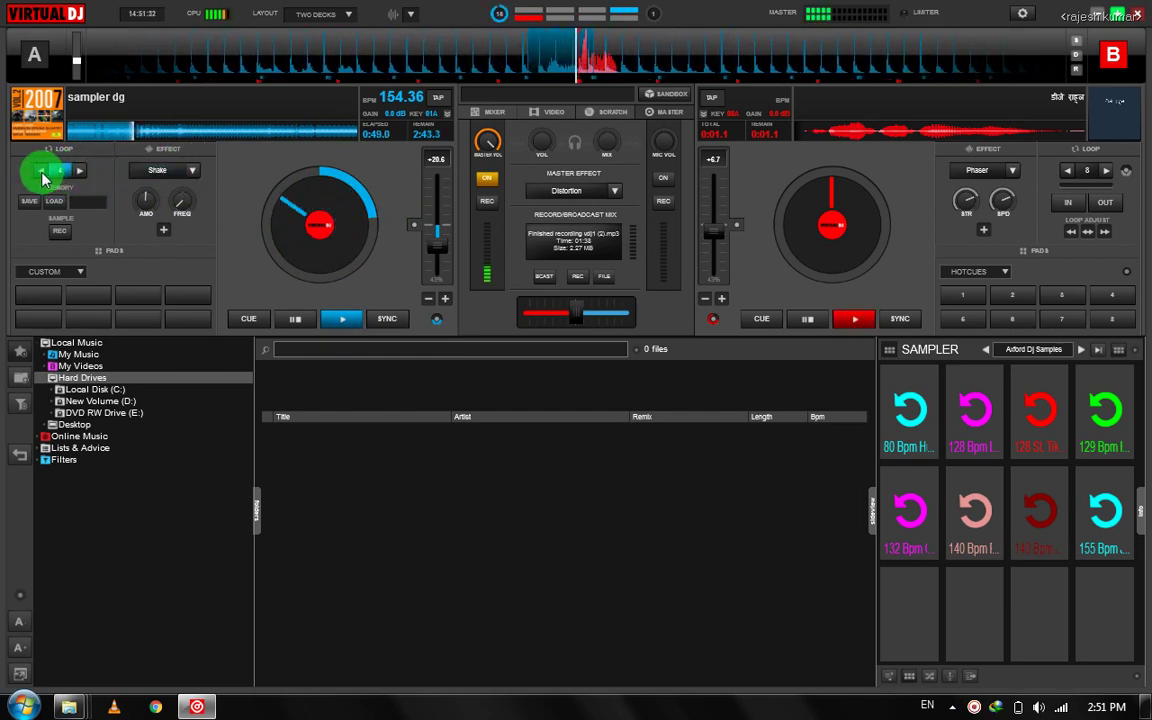
# Halve deck A's loop length, double it again, and release the loop
pyautogui.click(42, 176)
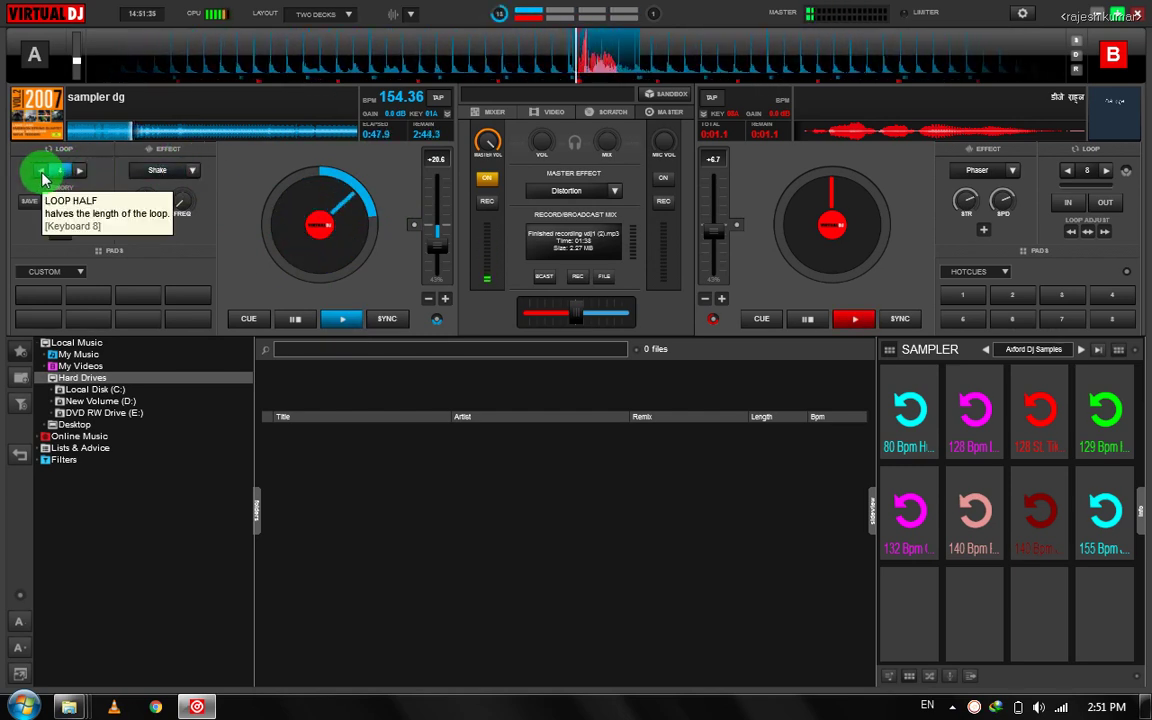
pyautogui.click(78, 172)
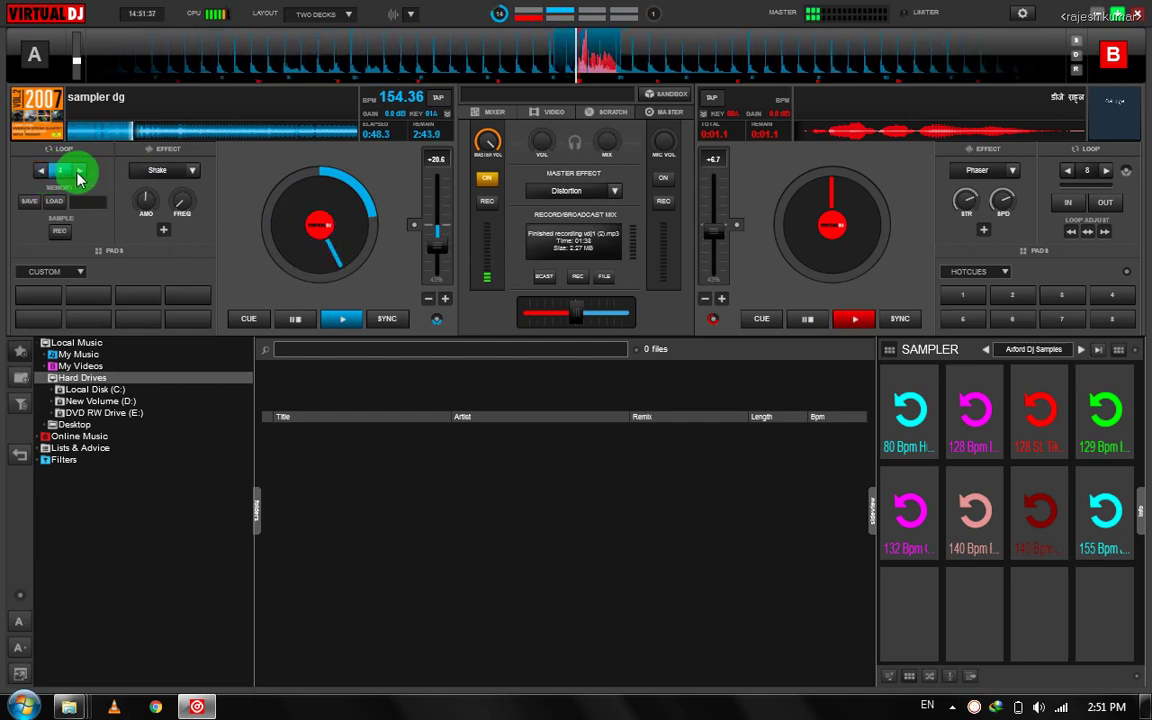
pyautogui.click(62, 175)
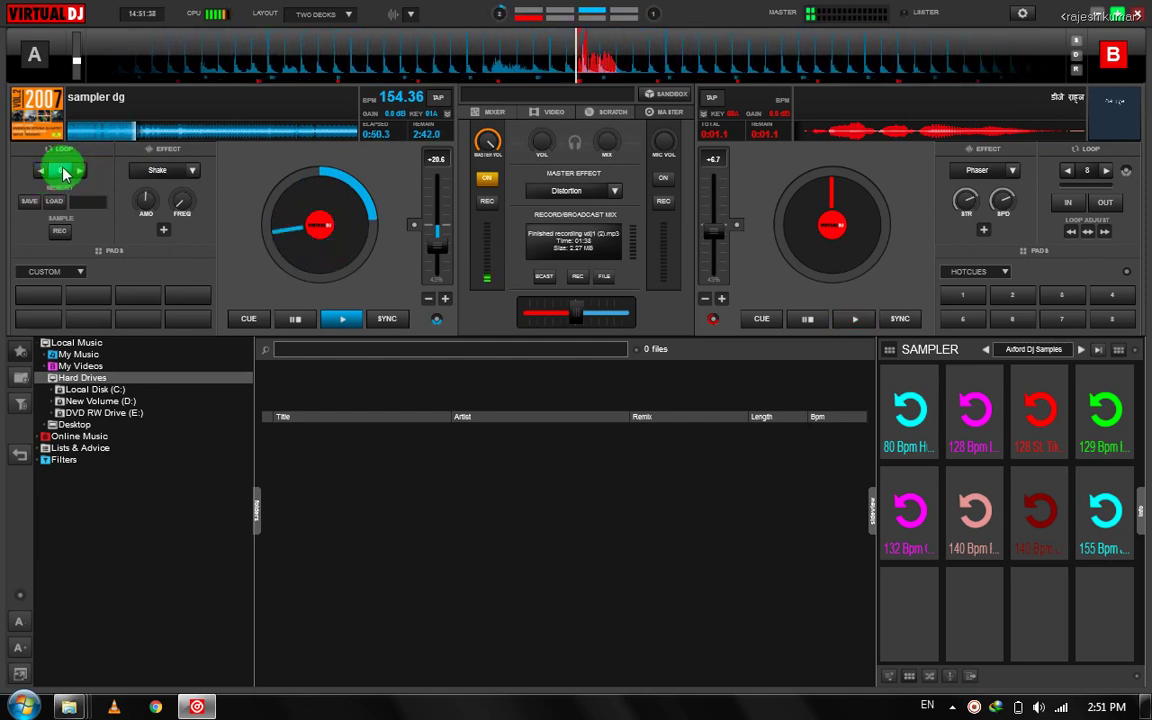